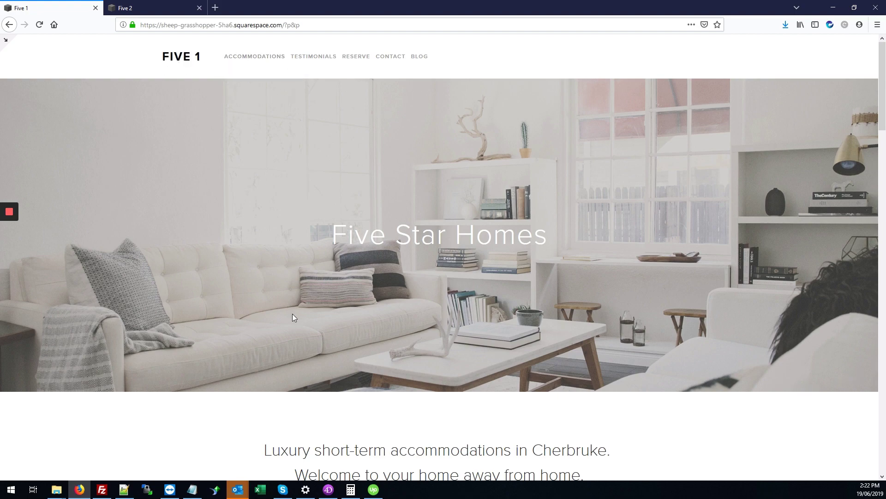
Step: Switch to the Five 2 site tab, look over its page, and open a new browser tab
{"action": "scroll", "coordinate": [292, 317], "scroll_direction": "down", "scroll_amount": 15}
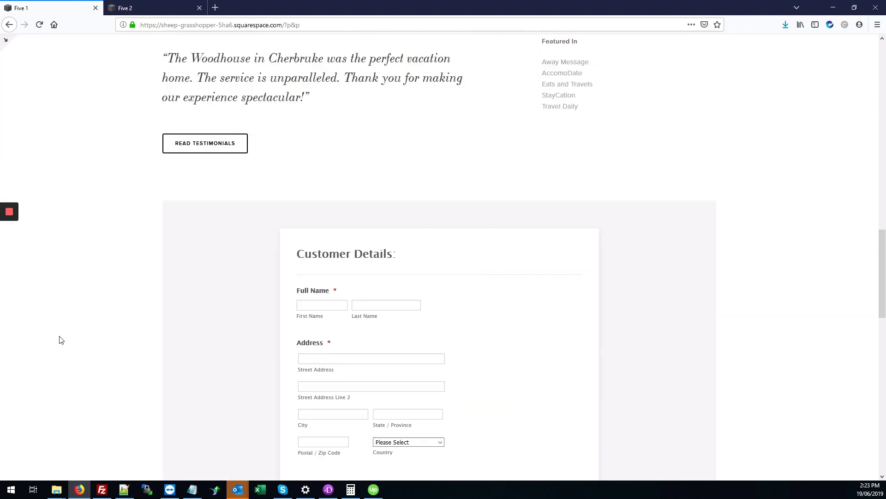
{"action": "scroll", "coordinate": [60, 341], "scroll_direction": "down", "scroll_amount": 4}
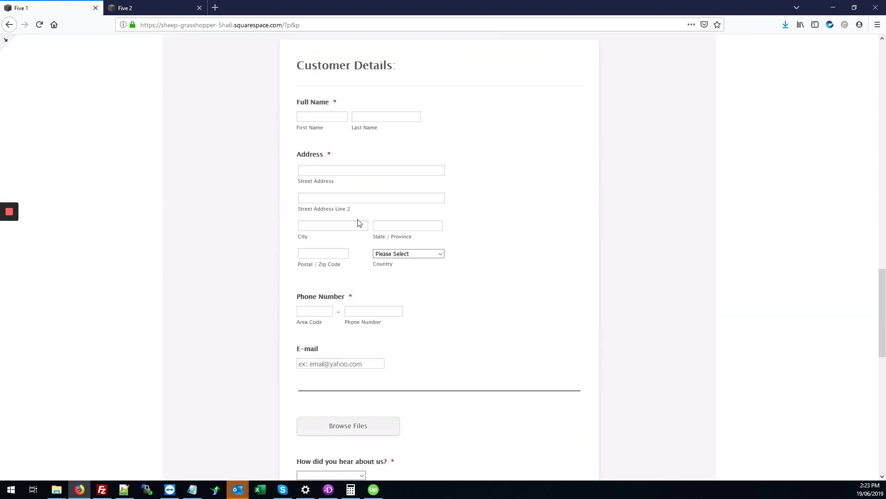
{"action": "scroll", "coordinate": [427, 359], "scroll_direction": "down", "scroll_amount": 2}
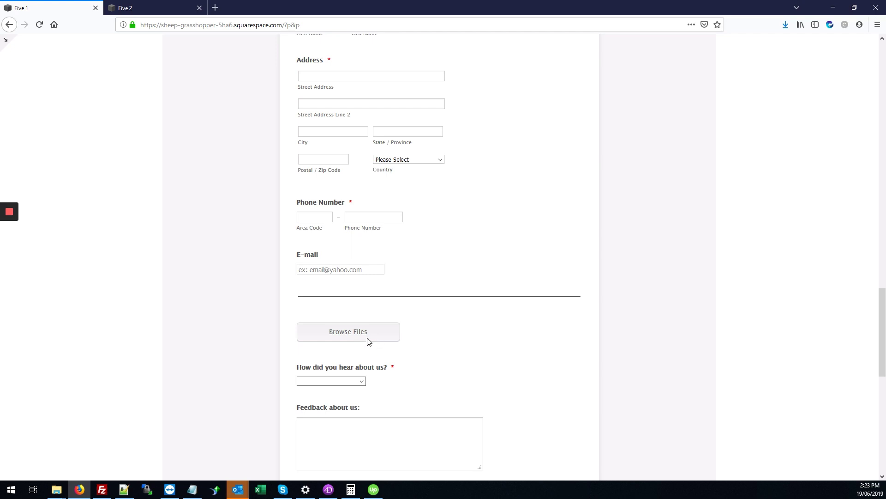
{"action": "scroll", "coordinate": [445, 340], "scroll_direction": "down", "scroll_amount": 1}
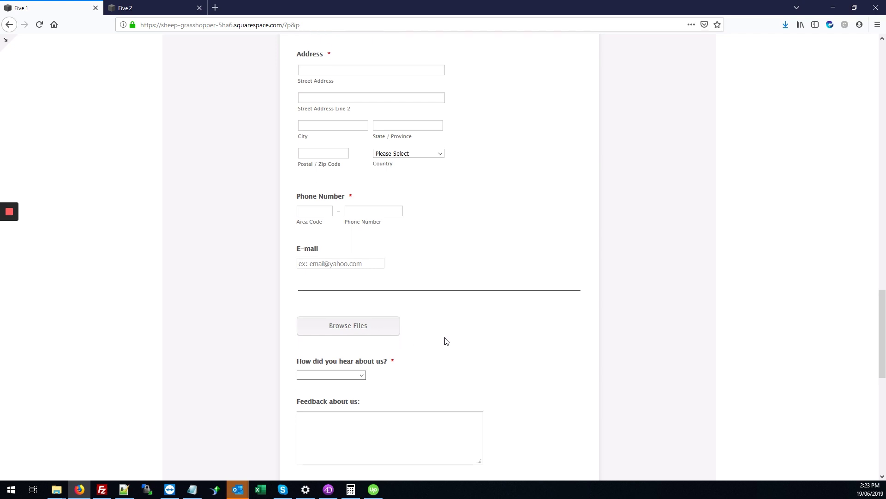
{"action": "scroll", "coordinate": [459, 338], "scroll_direction": "up", "scroll_amount": 2}
{"action": "scroll", "coordinate": [460, 337], "scroll_direction": "up", "scroll_amount": 2}
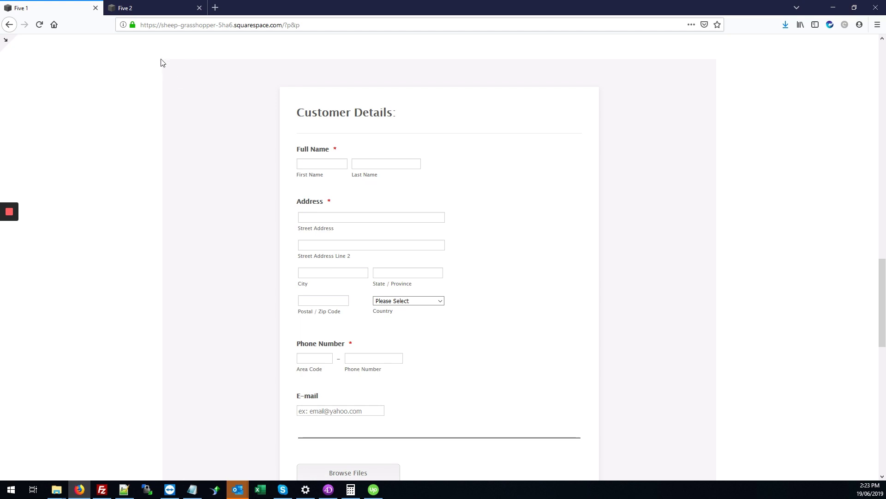
{"action": "scroll", "coordinate": [326, 217], "scroll_direction": "down", "scroll_amount": 4}
{"action": "scroll", "coordinate": [333, 249], "scroll_direction": "up", "scroll_amount": 3}
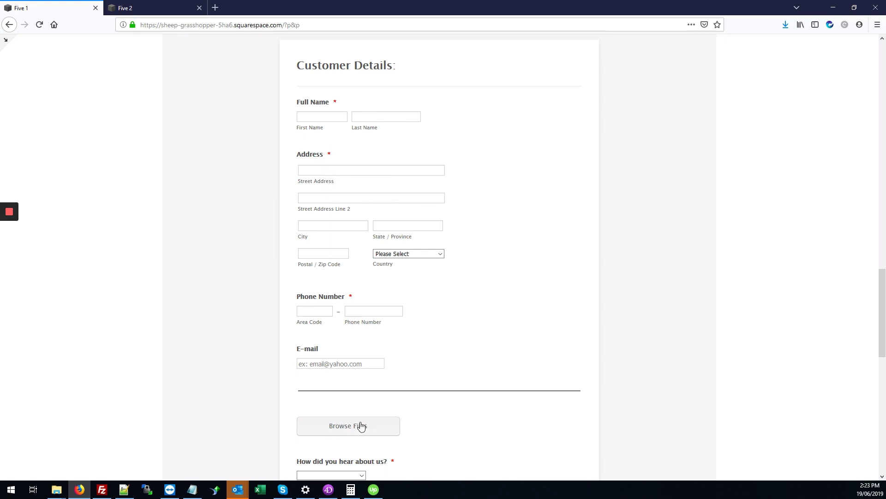
{"action": "left_click", "coordinate": [155, 5]}
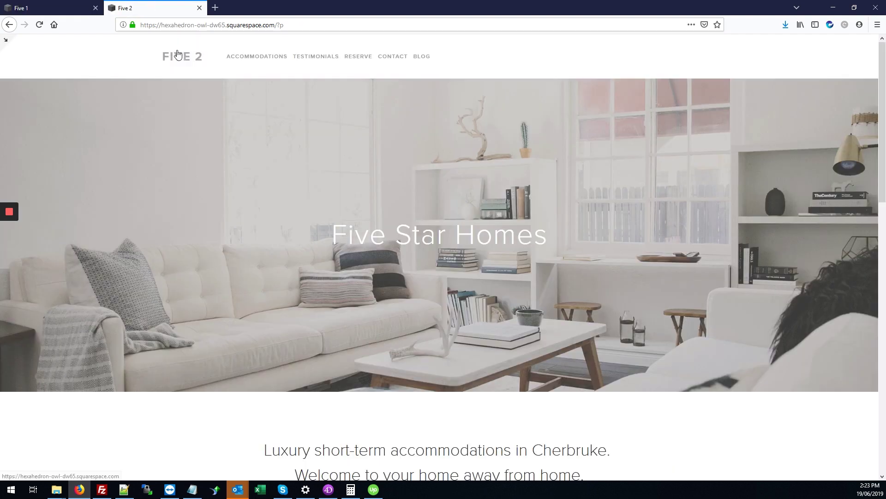
{"action": "scroll", "coordinate": [217, 175], "scroll_direction": "down", "scroll_amount": 15}
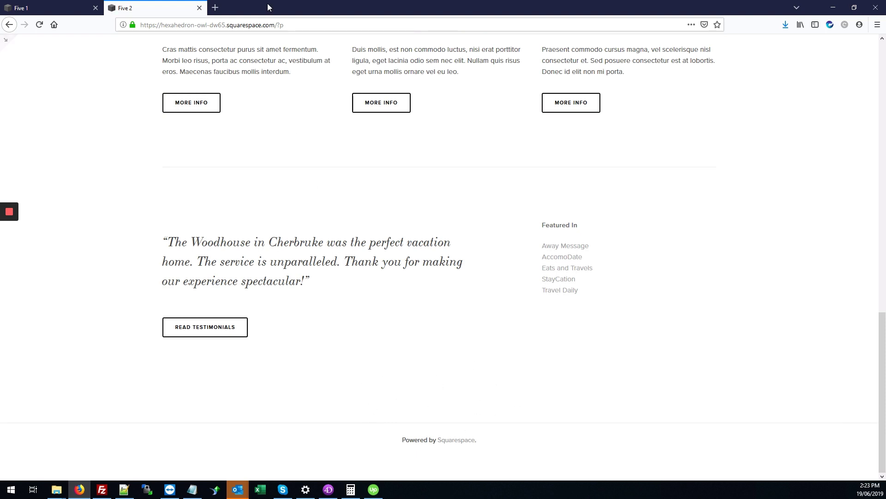
{"action": "left_click", "coordinate": [215, 8]}
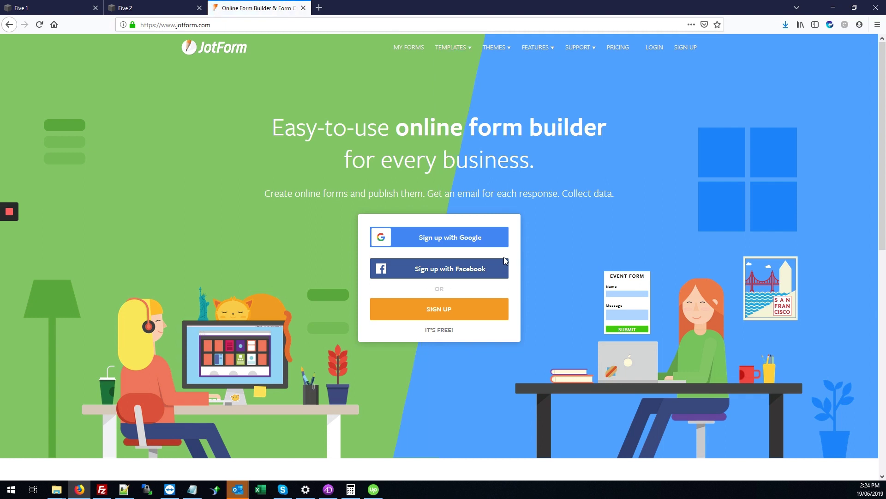
Step: Sign up on JotForm with a username, e-mail address and password entered twice
{"action": "left_click", "coordinate": [479, 317]}
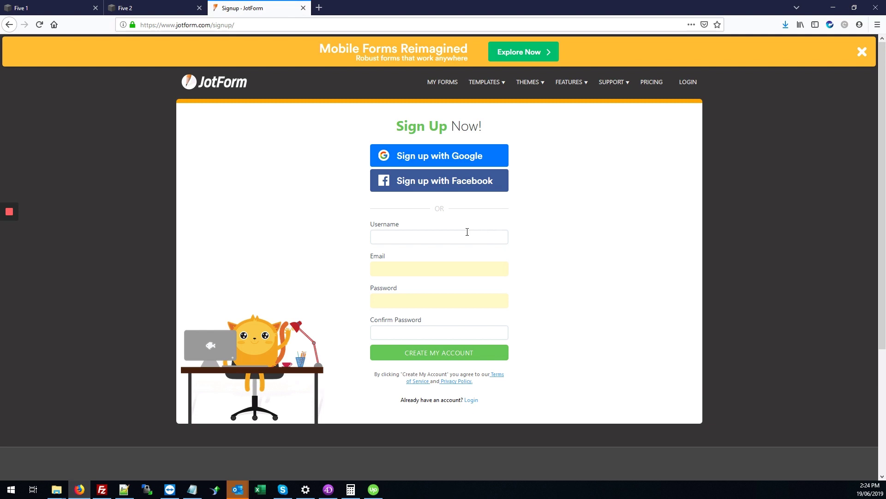
{"action": "left_click", "coordinate": [435, 233]}
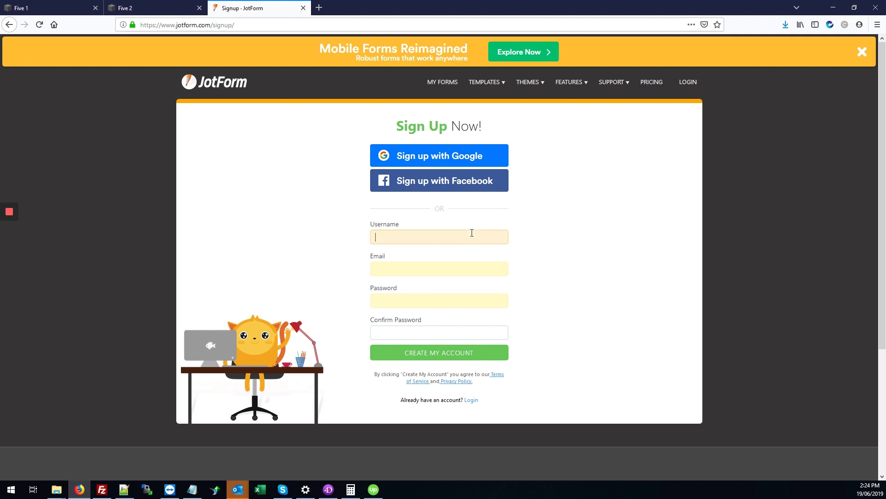
{"action": "type", "text": "askquestykim"}
{"action": "key", "text": "Tab"}
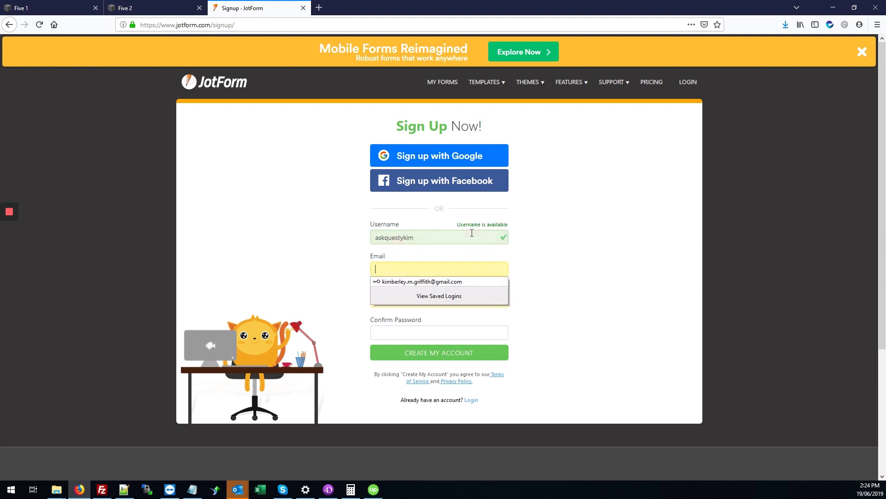
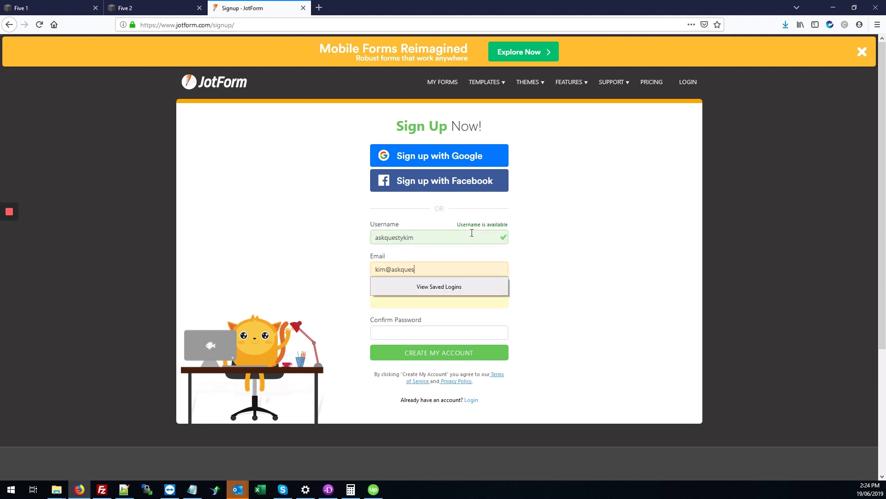
{"action": "key", "text": "Tab"}
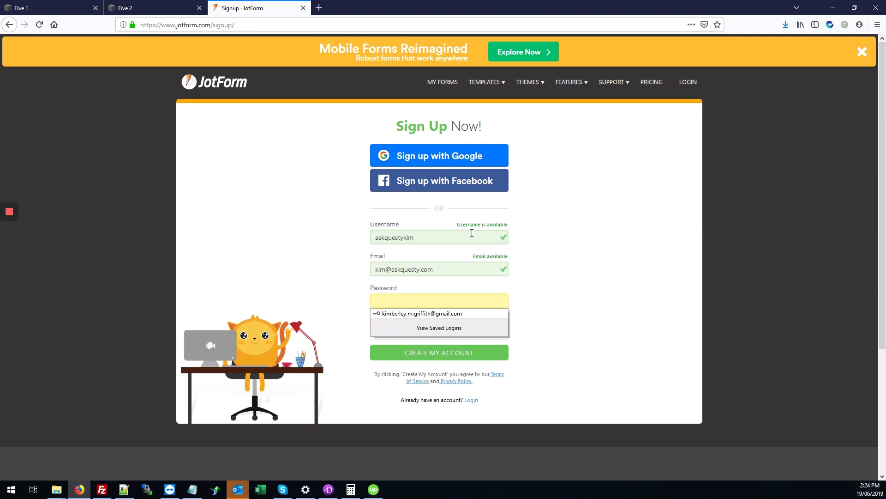
{"action": "type", "text": "a"}
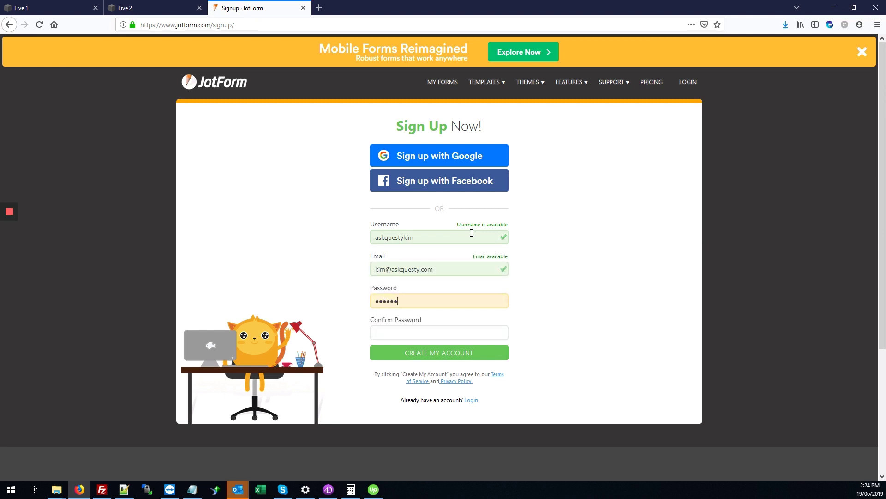
{"action": "type", "text": "a"}
{"action": "key", "text": "Tab"}
{"action": "type", "text": "aa"}
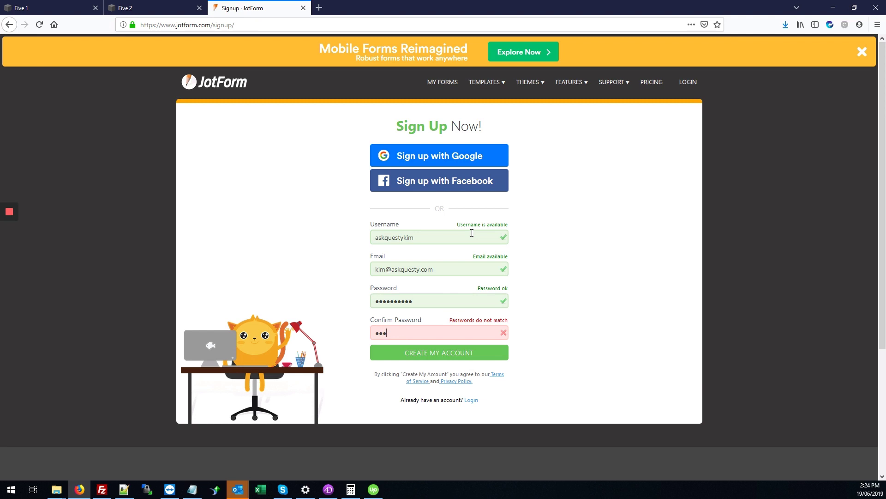
{"action": "type", "text": "aaaaaaaa"}
{"action": "left_click", "coordinate": [445, 358]}
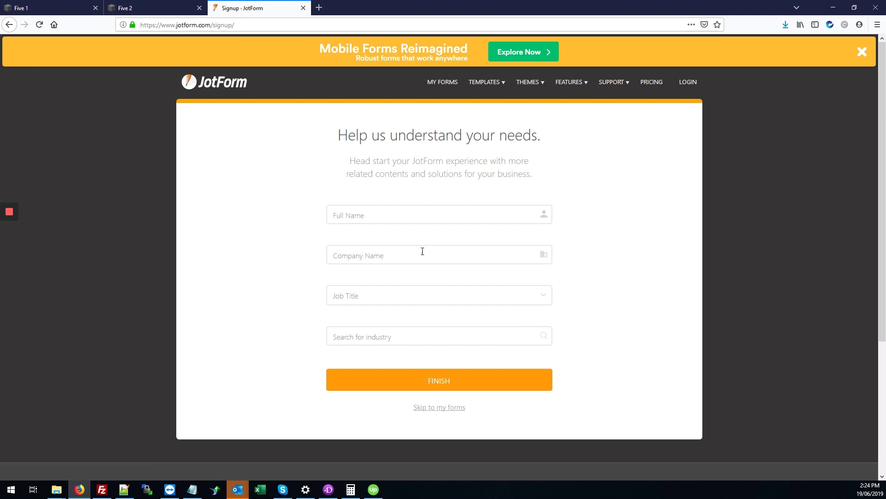
Step: Skip the needs questionnaire and start a new form from My Forms
{"action": "left_click", "coordinate": [440, 409]}
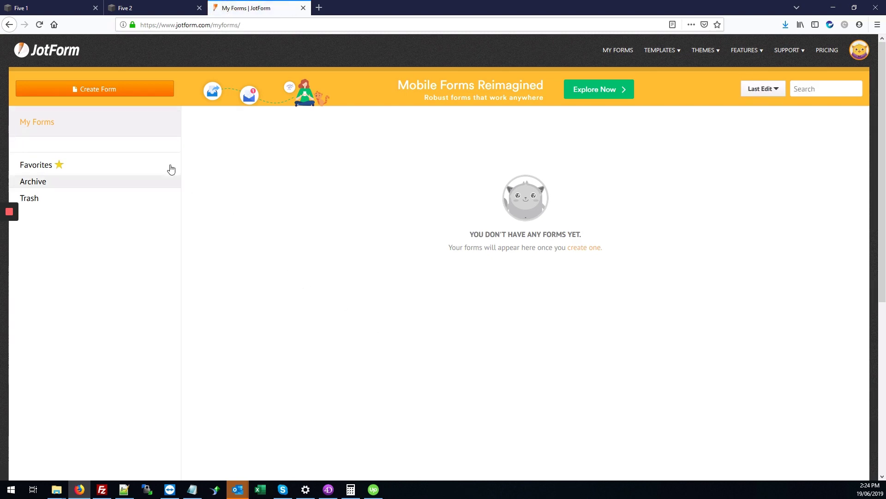
{"action": "left_click", "coordinate": [109, 92]}
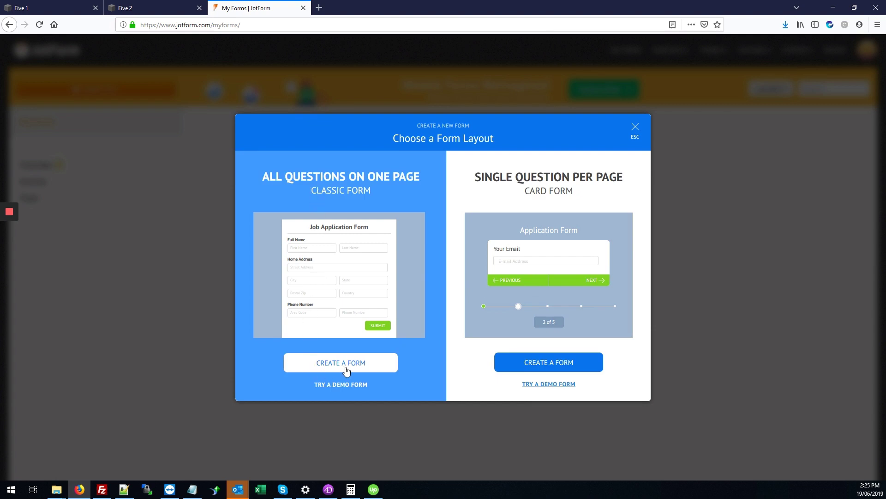
Step: Choose the Classic Form layout for the new form
{"action": "left_click", "coordinate": [371, 371]}
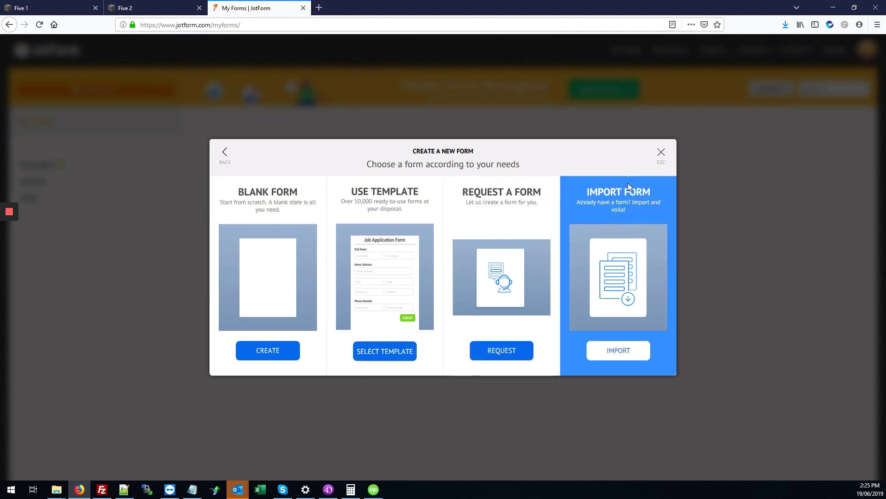
{"action": "left_click", "coordinate": [277, 341]}
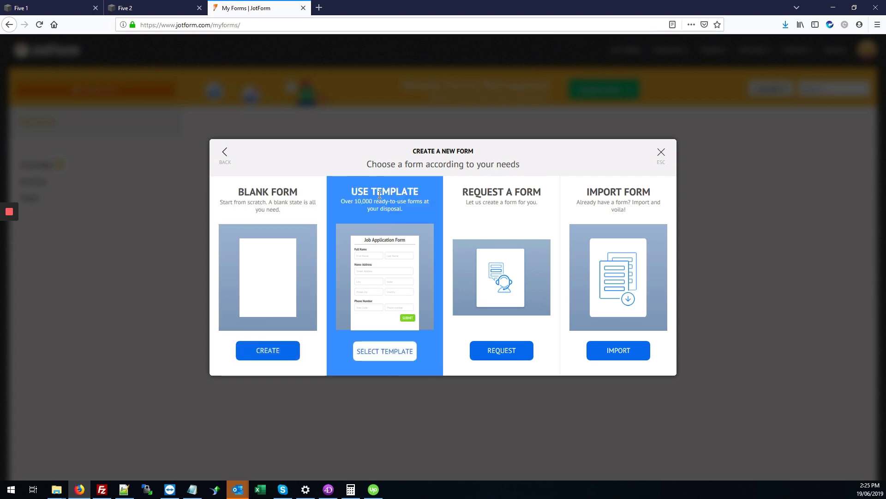
Step: Browse the template gallery and preview the New Customer Registration Form template
{"action": "left_click", "coordinate": [385, 352]}
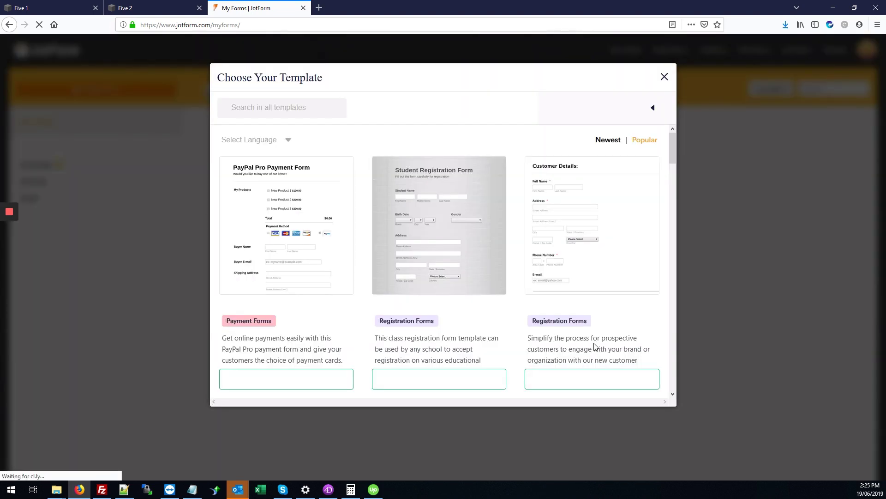
{"action": "scroll", "coordinate": [524, 300], "scroll_direction": "down", "scroll_amount": 5}
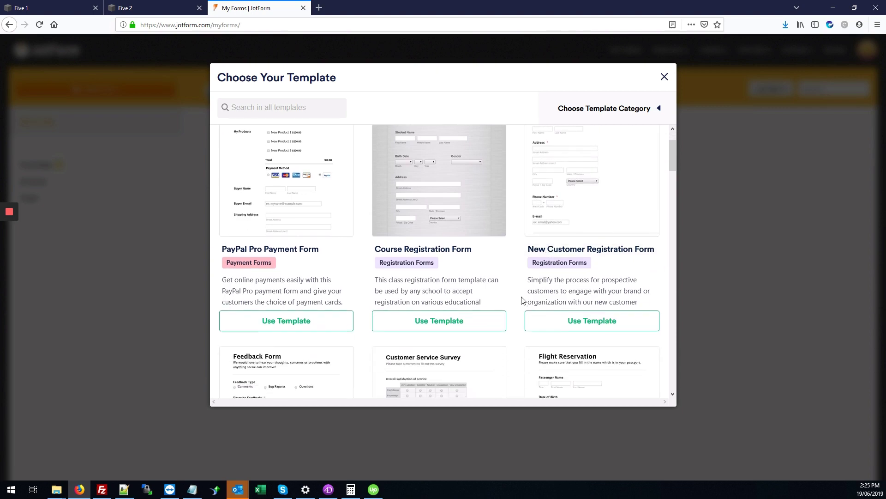
{"action": "scroll", "coordinate": [522, 301], "scroll_direction": "down", "scroll_amount": 15}
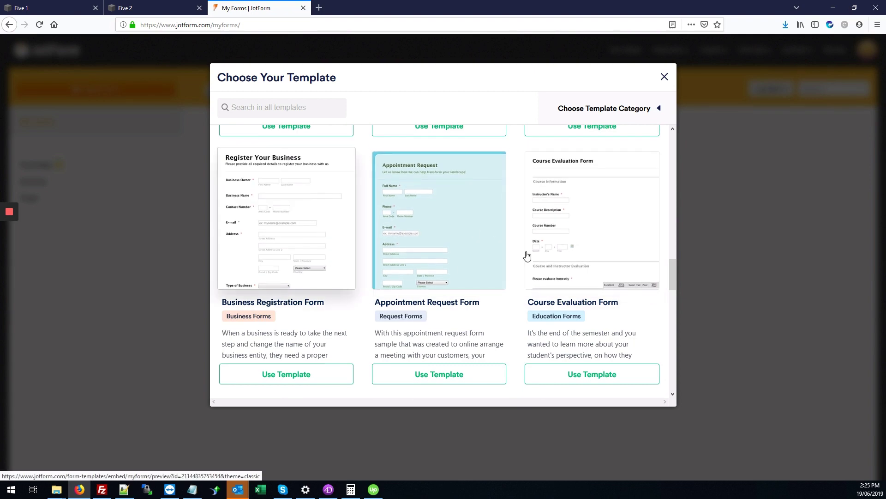
{"action": "left_click_drag", "start_coordinate": [674, 268], "coordinate": [669, 144]}
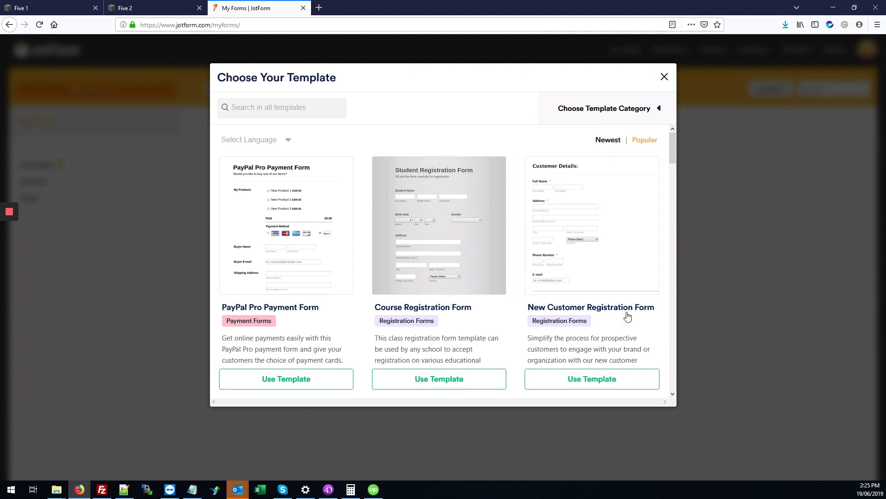
{"action": "left_click", "coordinate": [627, 241]}
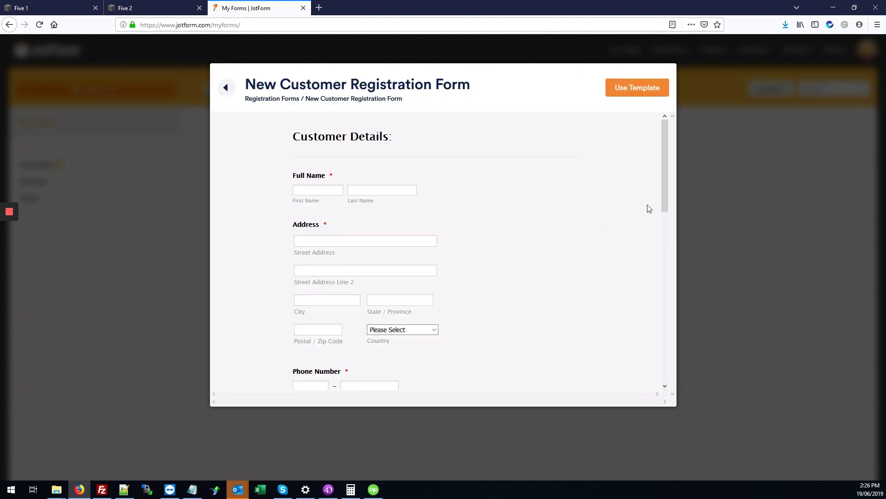
{"action": "left_click_drag", "start_coordinate": [668, 161], "coordinate": [675, 150]}
{"action": "left_click_drag", "start_coordinate": [664, 149], "coordinate": [660, 132]}
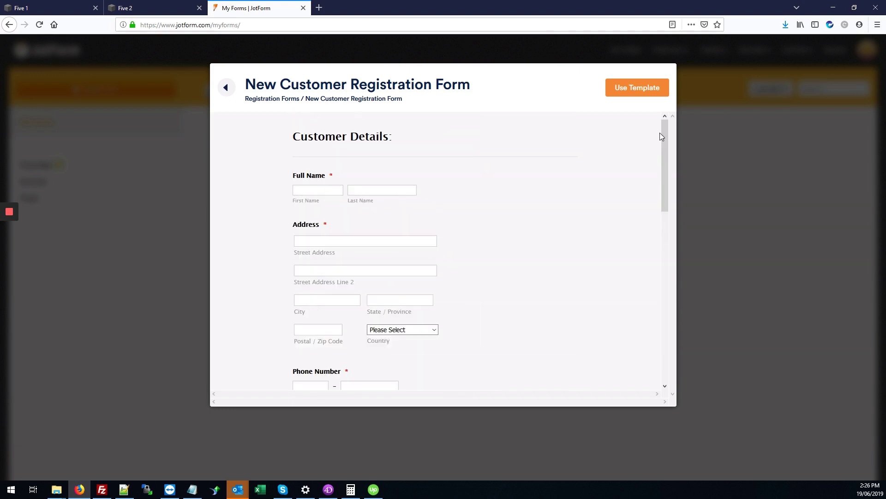
Step: Create the form from the template and briefly check its colour and style settings
{"action": "left_click", "coordinate": [631, 92]}
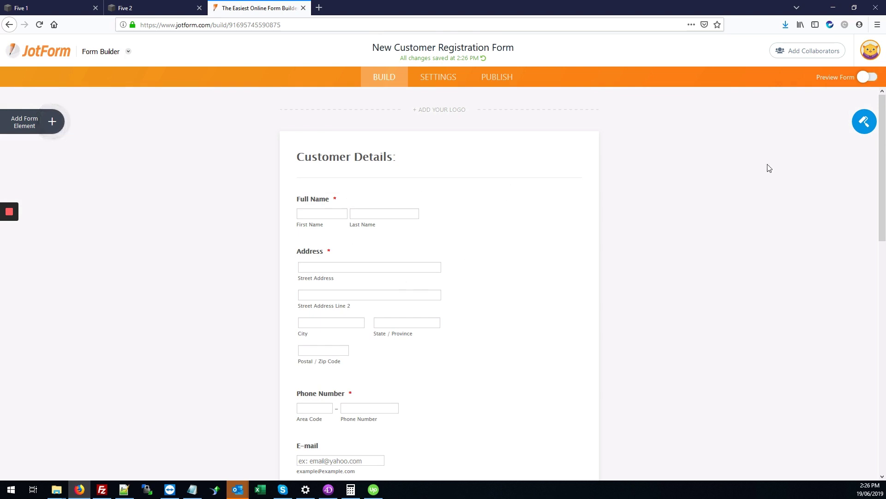
{"action": "left_click", "coordinate": [865, 127]}
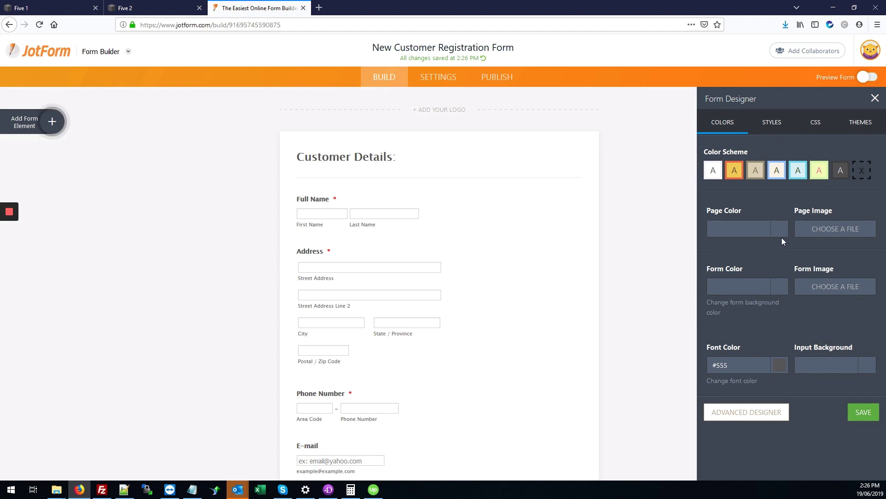
{"action": "left_click", "coordinate": [874, 96]}
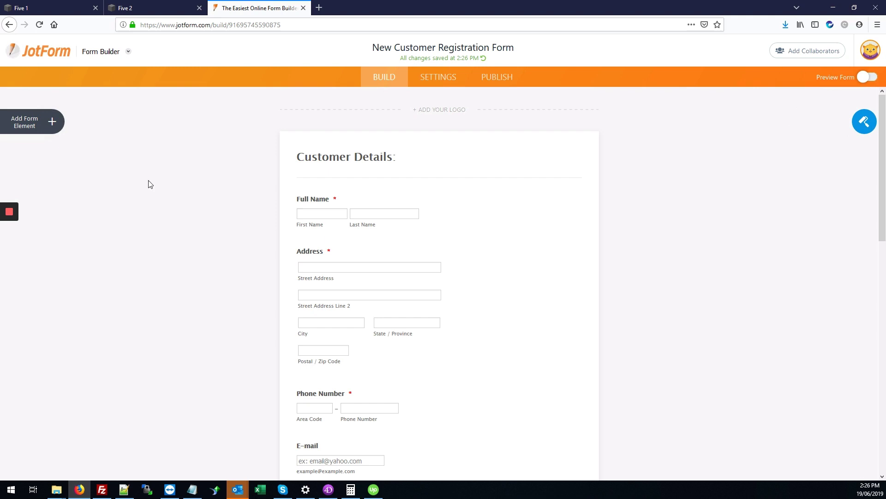
Step: Scroll through the form from Customer Details down to the Submit button
{"action": "scroll", "coordinate": [176, 287], "scroll_direction": "down", "scroll_amount": 3}
{"action": "scroll", "coordinate": [217, 231], "scroll_direction": "down", "scroll_amount": 1}
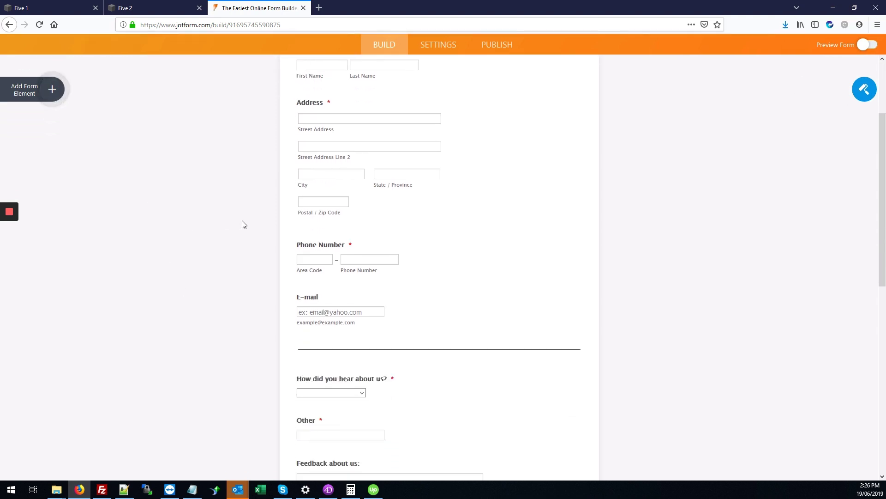
{"action": "scroll", "coordinate": [247, 233], "scroll_direction": "down", "scroll_amount": 7}
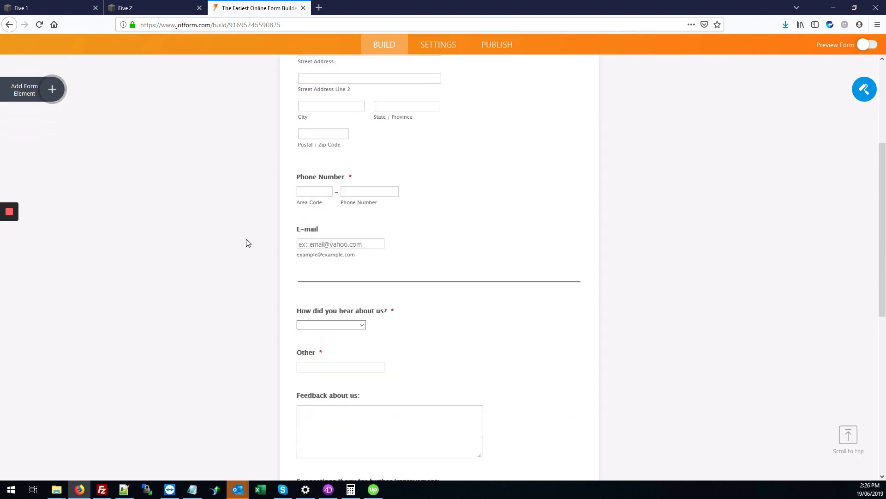
{"action": "scroll", "coordinate": [390, 271], "scroll_direction": "down", "scroll_amount": 2}
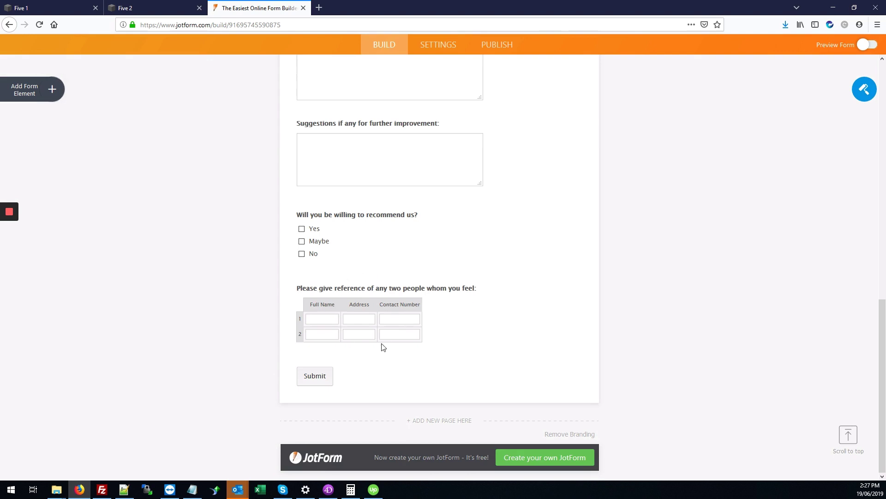
{"action": "scroll", "coordinate": [386, 340], "scroll_direction": "up", "scroll_amount": 8}
{"action": "scroll", "coordinate": [305, 122], "scroll_direction": "up", "scroll_amount": 4}
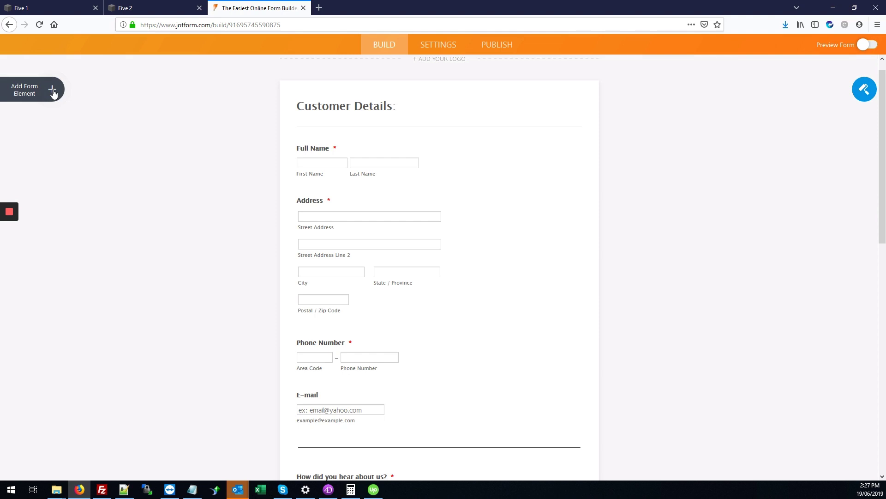
Step: Drag a File Upload element above Phone Number and label it 'Upload your document here'
{"action": "left_click", "coordinate": [52, 91]}
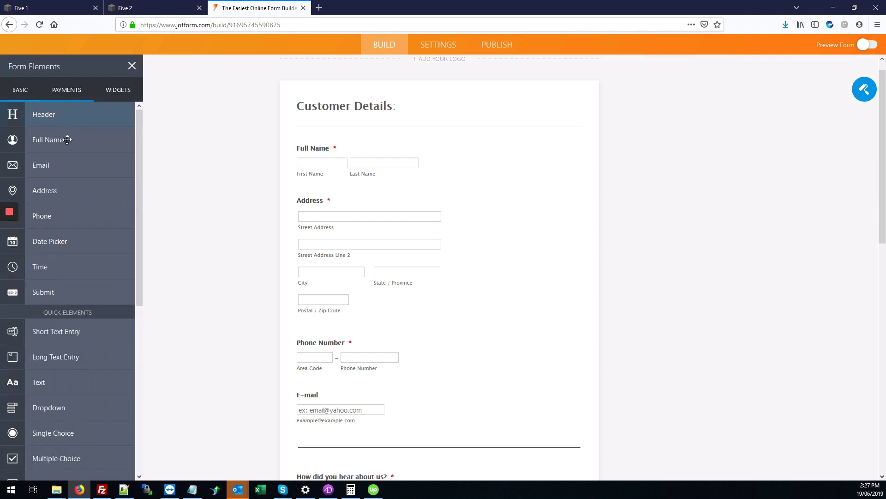
{"action": "scroll", "coordinate": [68, 215], "scroll_direction": "down", "scroll_amount": 5}
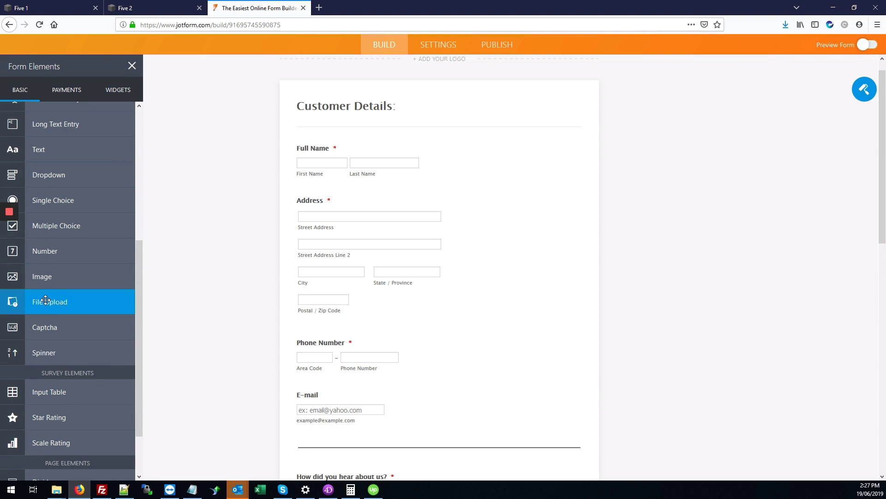
{"action": "left_click_drag", "start_coordinate": [42, 302], "coordinate": [333, 226]}
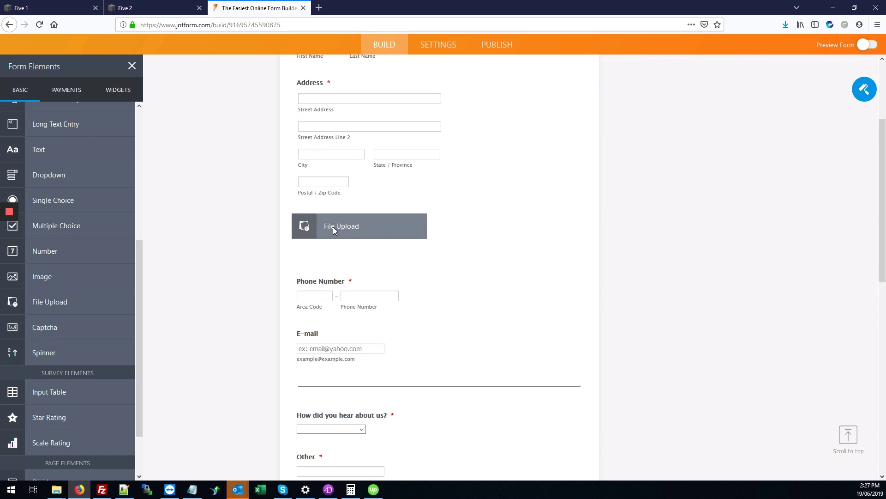
{"action": "left_click_drag", "start_coordinate": [333, 227], "coordinate": [333, 226]}
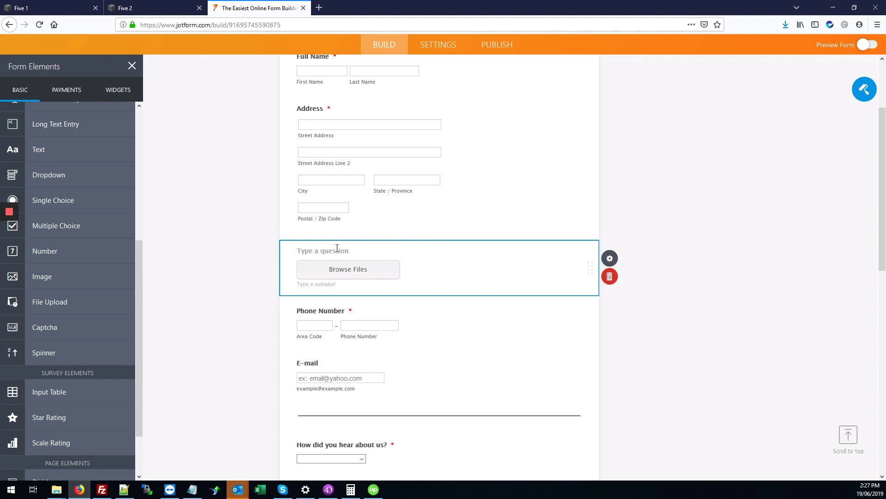
{"action": "type", "text": "Upload your document here"}
{"action": "left_click", "coordinate": [701, 189]}
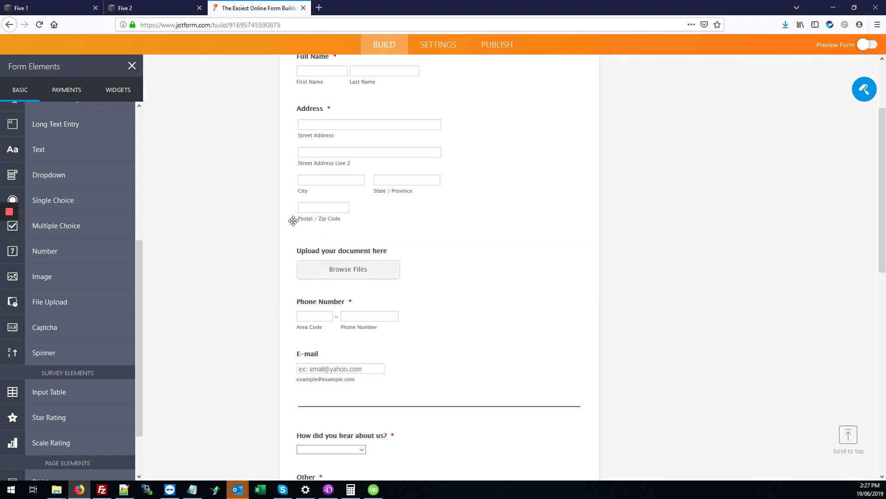
{"action": "scroll", "coordinate": [439, 286], "scroll_direction": "up", "scroll_amount": 3}
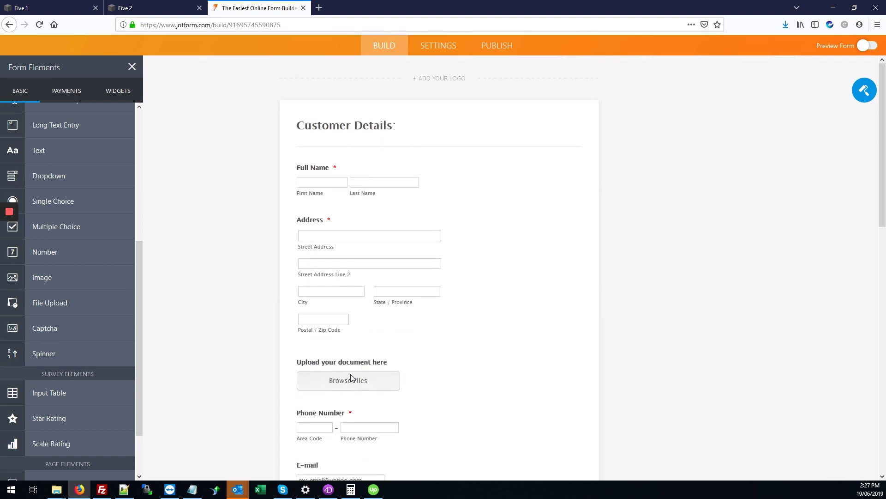
{"action": "scroll", "coordinate": [415, 337], "scroll_direction": "up", "scroll_amount": 1}
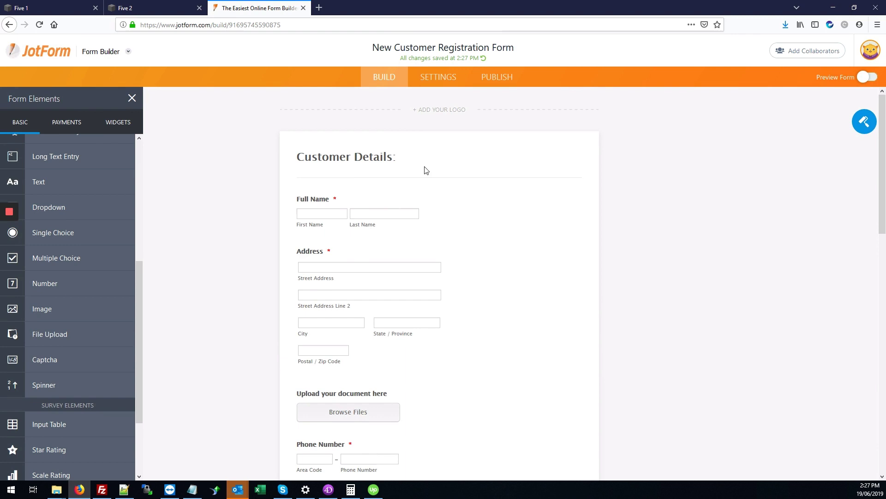
Step: Under Publish > Embed, choose the iframe option and copy its embed code
{"action": "left_click", "coordinate": [490, 83]}
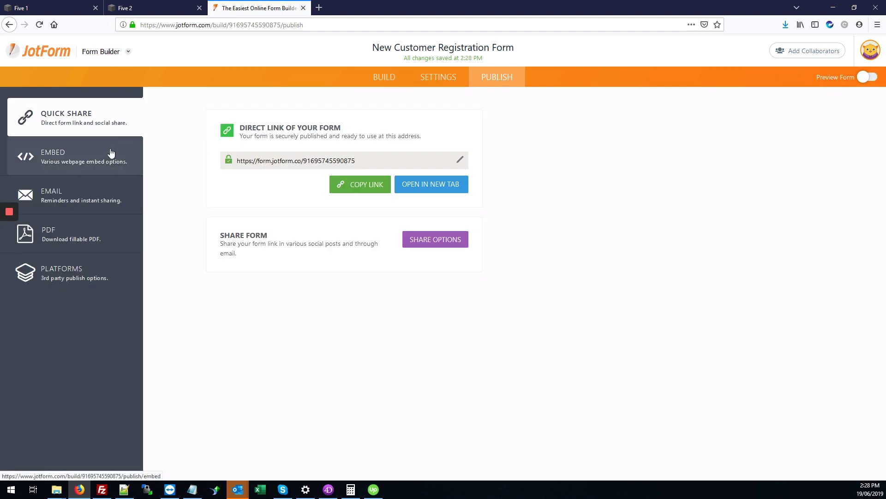
{"action": "left_click", "coordinate": [70, 153]}
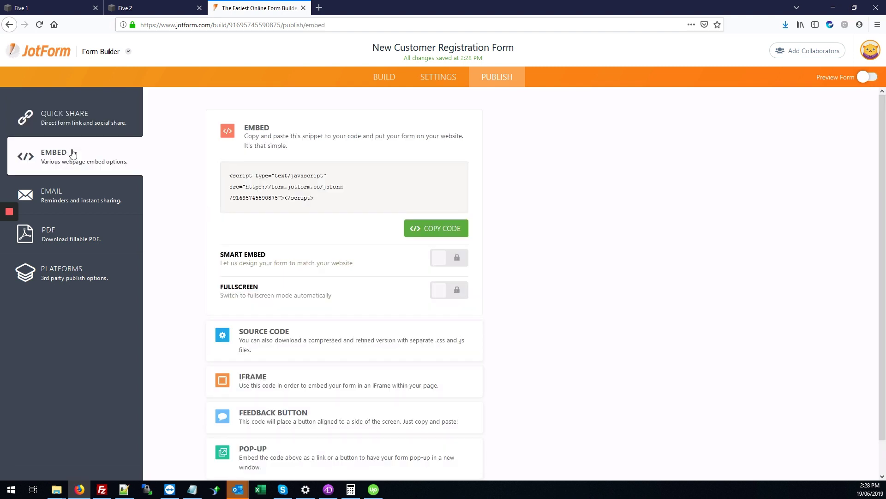
{"action": "scroll", "coordinate": [483, 206], "scroll_direction": "down", "scroll_amount": 1}
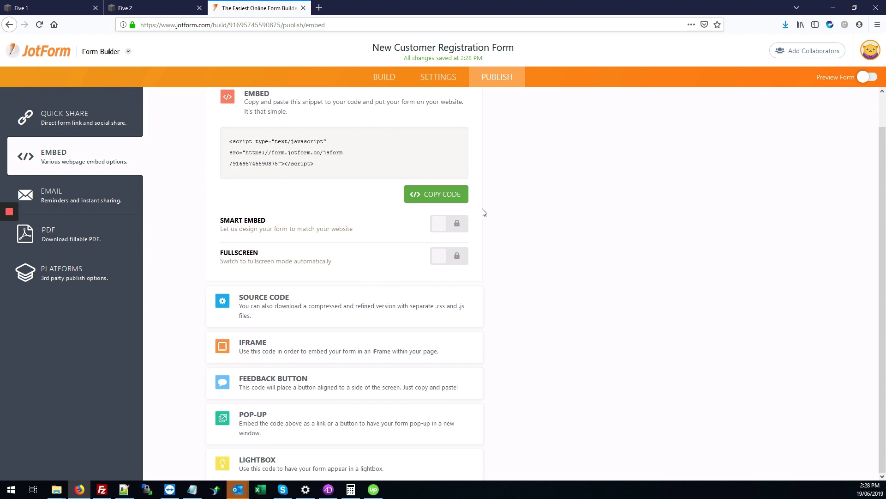
{"action": "left_click", "coordinate": [252, 348]}
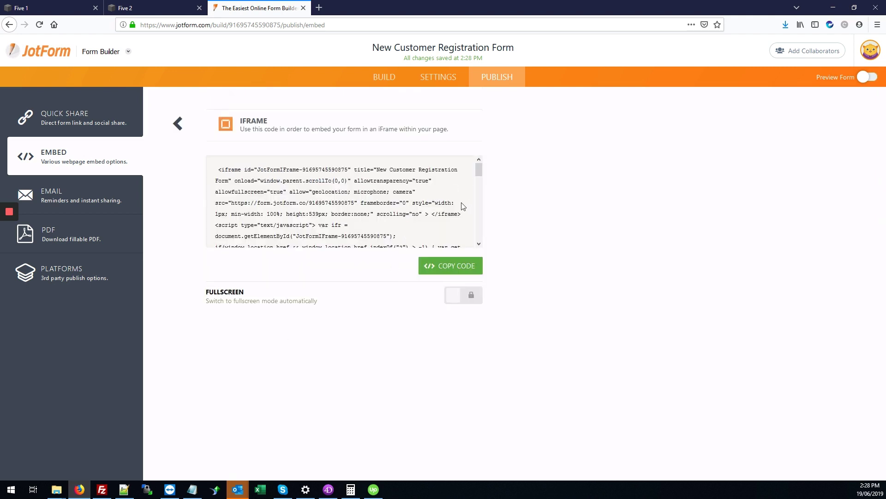
{"action": "left_click", "coordinate": [442, 270]}
Step: Return to the Five 2 site, exit the preview, and edit the homepage's Page Content section
{"action": "left_click", "coordinate": [135, 4]}
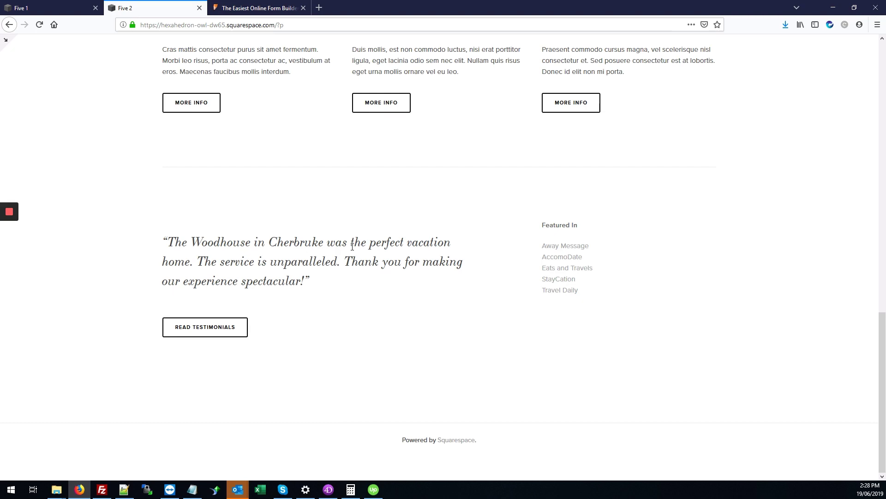
{"action": "scroll", "coordinate": [352, 246], "scroll_direction": "up", "scroll_amount": 3}
{"action": "left_click", "coordinate": [4, 42]}
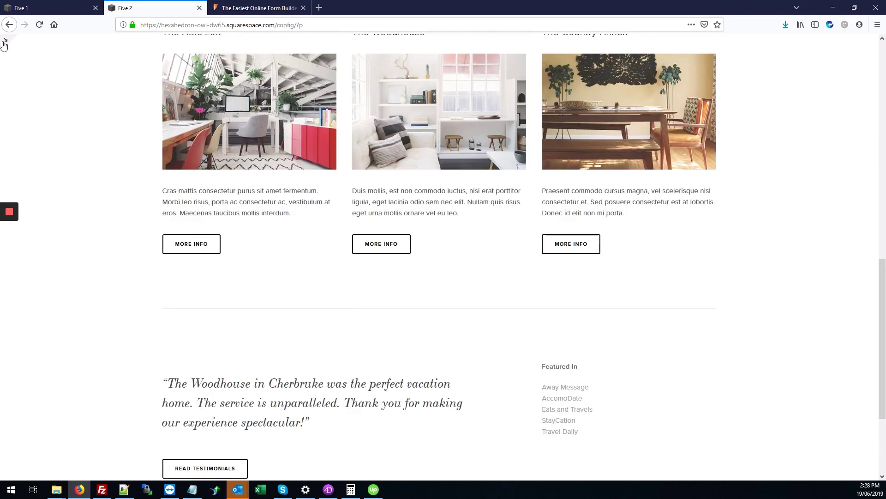
{"action": "left_click", "coordinate": [5, 43]}
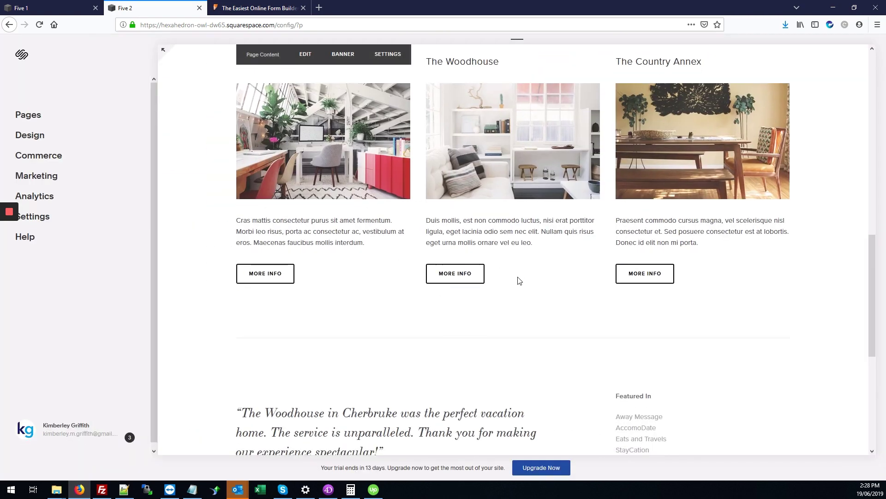
{"action": "scroll", "coordinate": [519, 280], "scroll_direction": "down", "scroll_amount": 5}
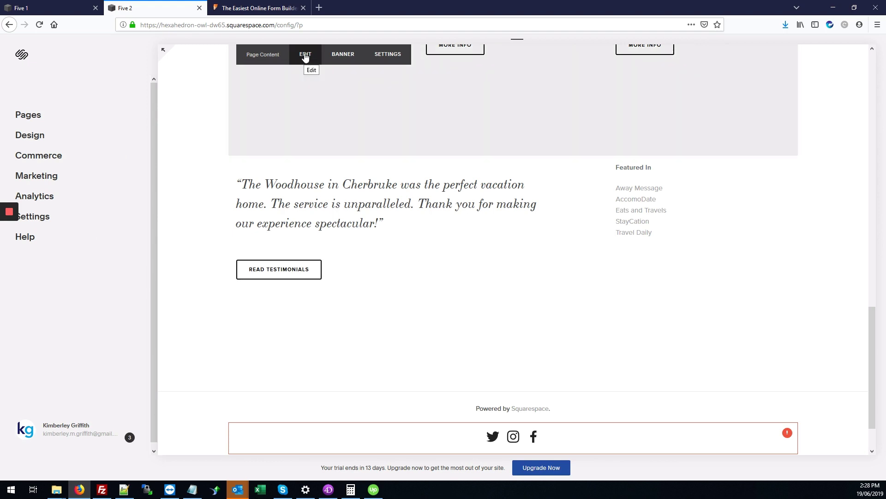
{"action": "left_click", "coordinate": [305, 54]}
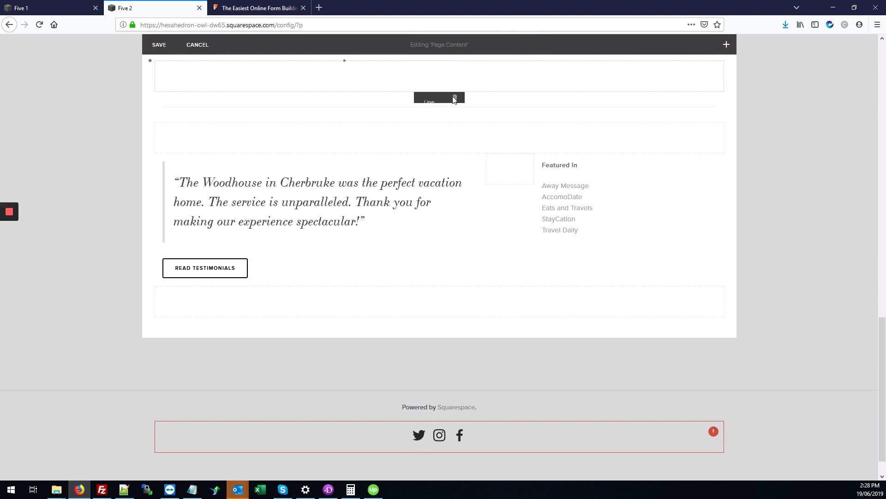
Step: Insert a Code block found by searching 'code' and delete its Hello, World! placeholder
{"action": "left_click", "coordinate": [729, 51]}
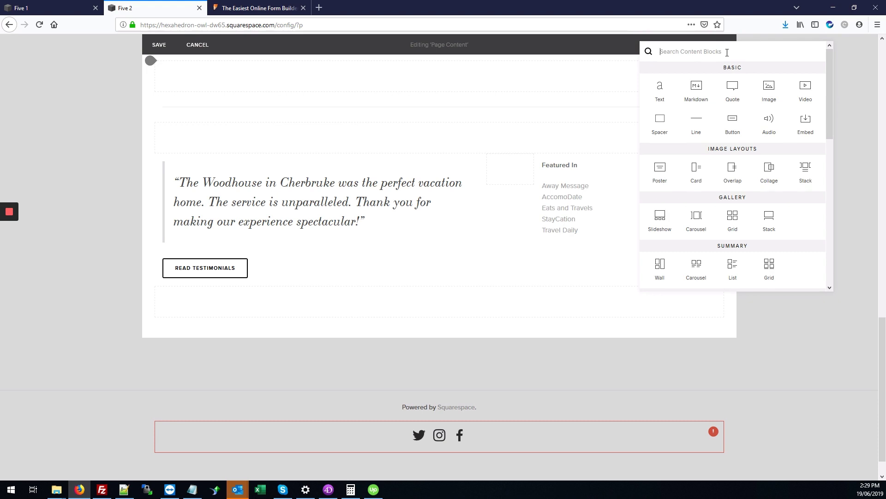
{"action": "type", "text": "code"}
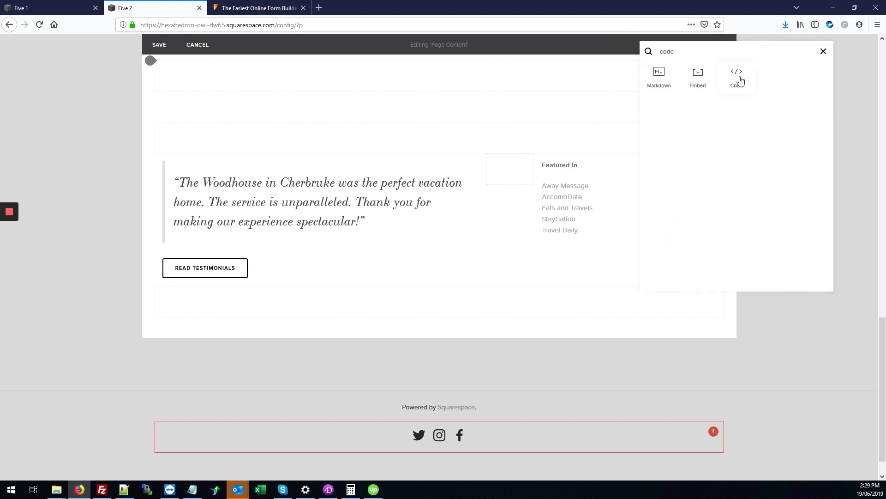
{"action": "left_click", "coordinate": [752, 92]}
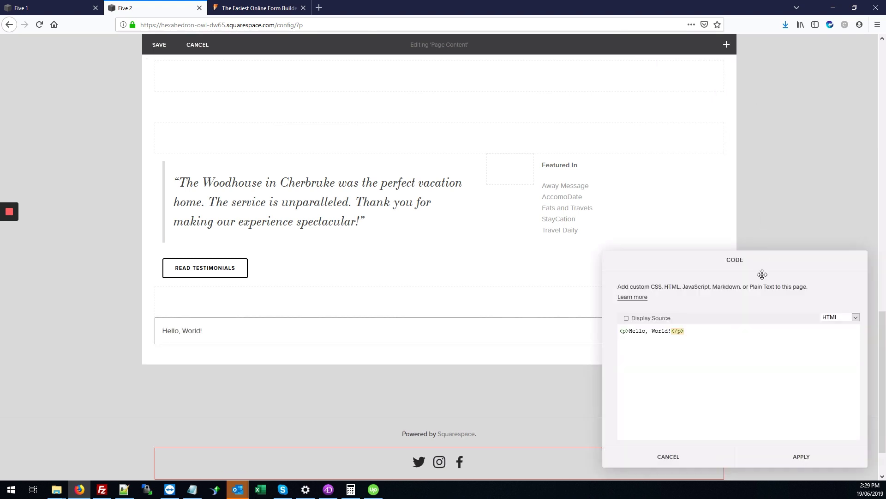
{"action": "left_click_drag", "start_coordinate": [718, 336], "coordinate": [616, 332]}
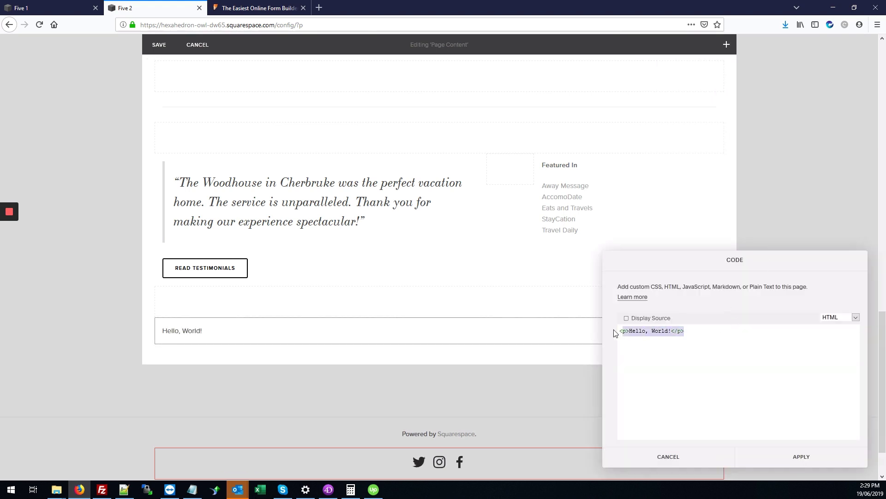
{"action": "key", "text": "BackSpace"}
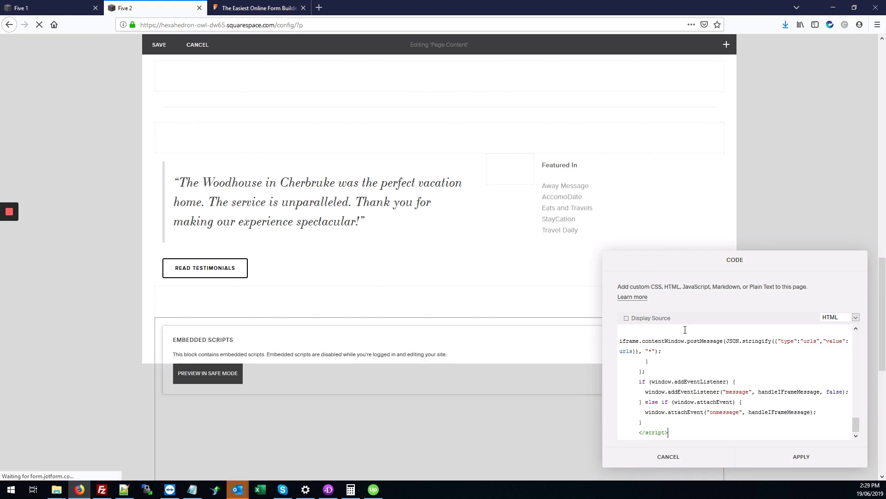
Step: Reposition the code editor and scroll the page to check the pasted JotForm iframe code
{"action": "left_click_drag", "start_coordinate": [704, 265], "coordinate": [576, 93]}
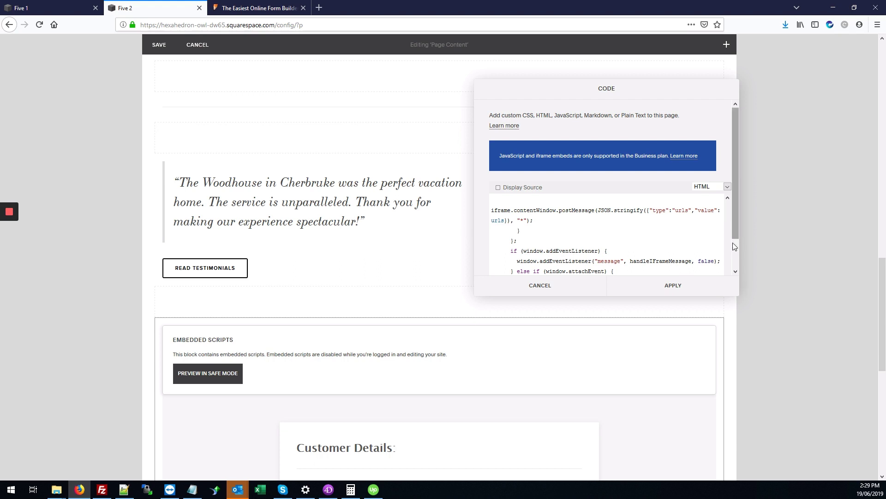
{"action": "scroll", "coordinate": [730, 217], "scroll_direction": "up", "scroll_amount": 3}
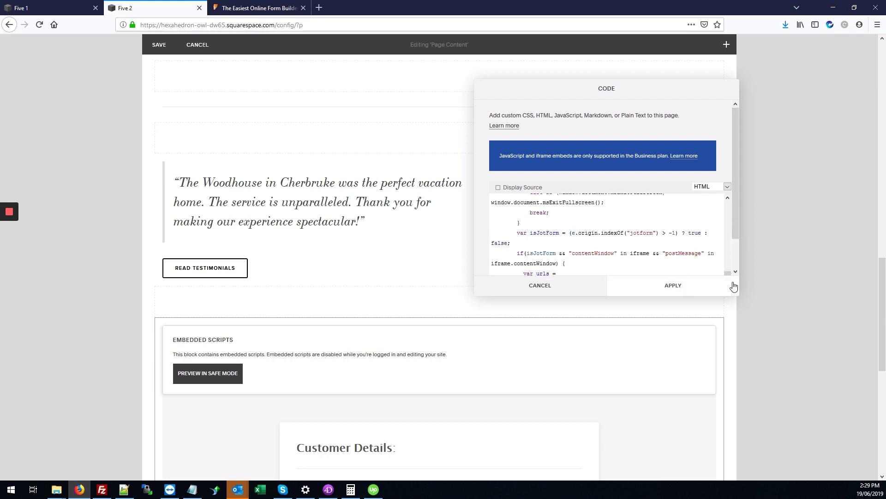
{"action": "left_click_drag", "start_coordinate": [736, 240], "coordinate": [736, 272]}
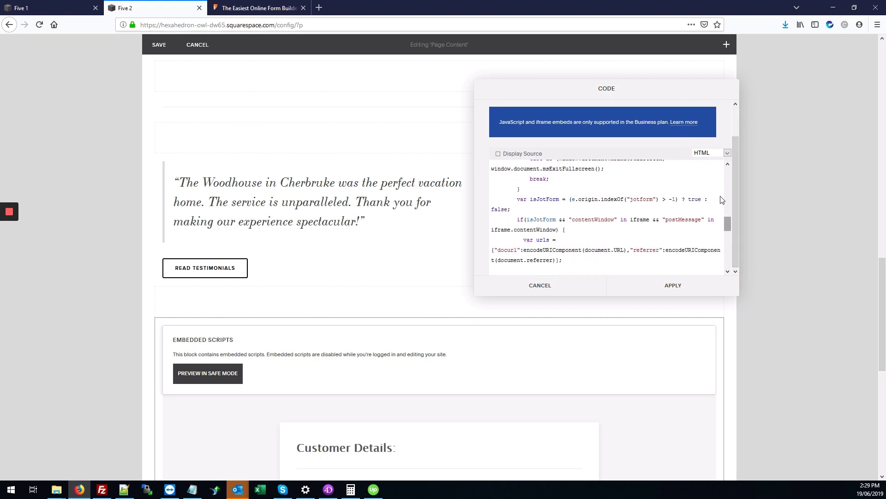
{"action": "scroll", "coordinate": [711, 207], "scroll_direction": "up", "scroll_amount": 10}
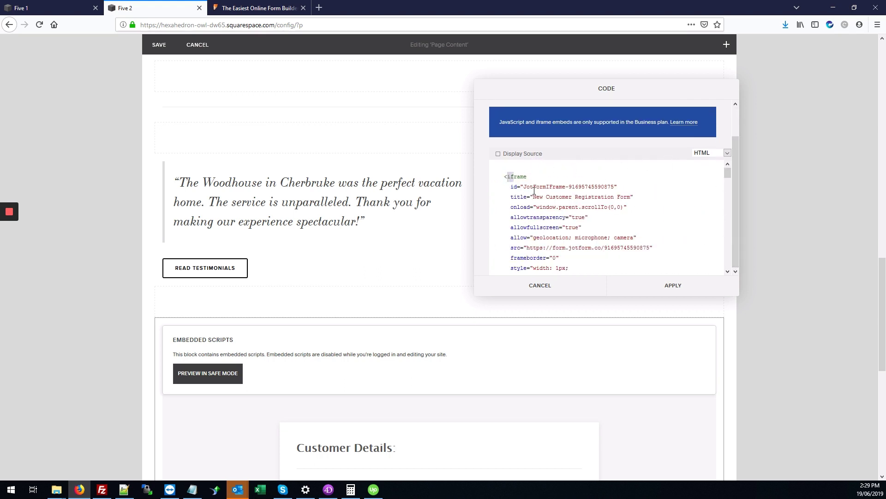
{"action": "left_click_drag", "start_coordinate": [508, 178], "coordinate": [555, 227]}
{"action": "scroll", "coordinate": [541, 224], "scroll_direction": "down", "scroll_amount": 4}
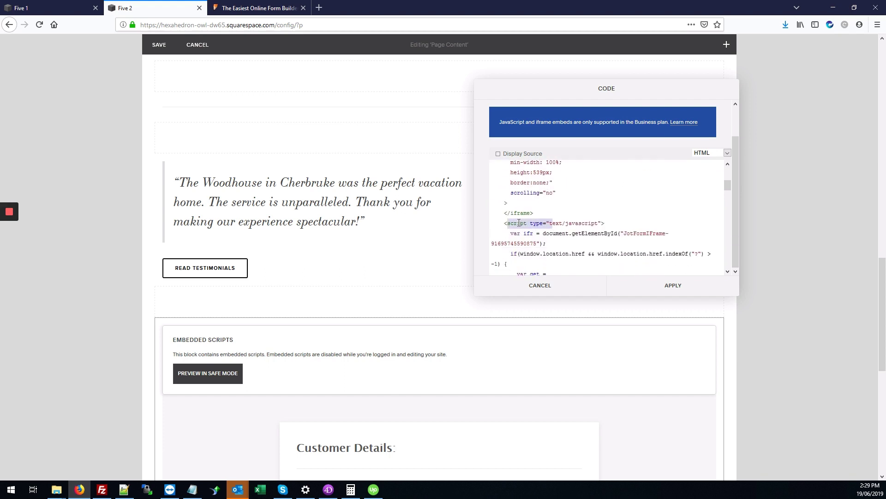
Step: Delete the script from the Code block so only the JotForm iframe remains, apply, and save the page
{"action": "left_click", "coordinate": [504, 223]}
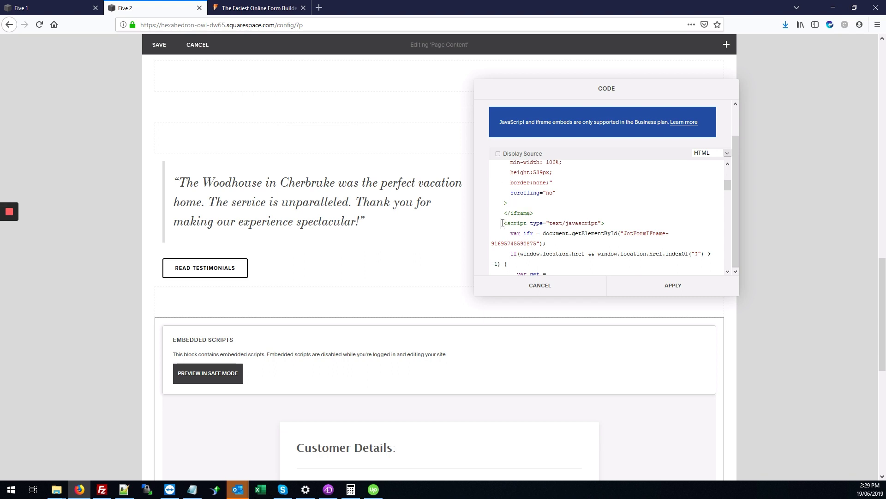
{"action": "left_click_drag", "start_coordinate": [502, 223], "coordinate": [587, 264]}
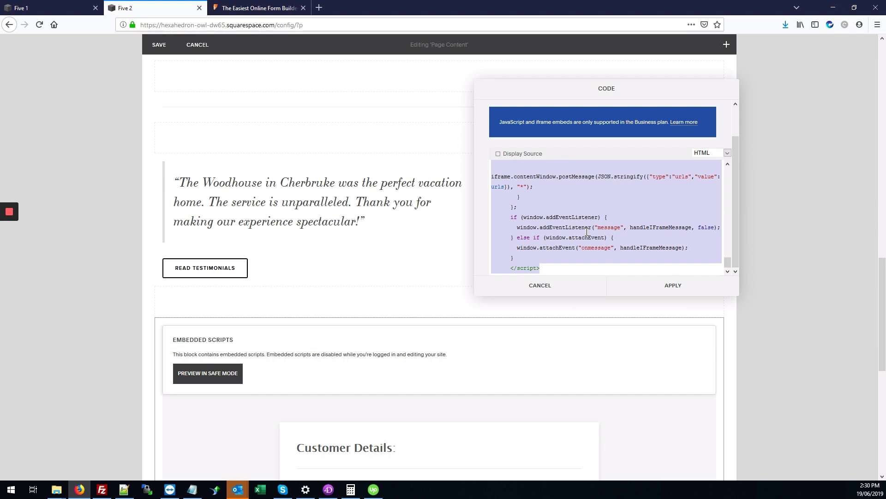
{"action": "key", "text": "BackSpace"}
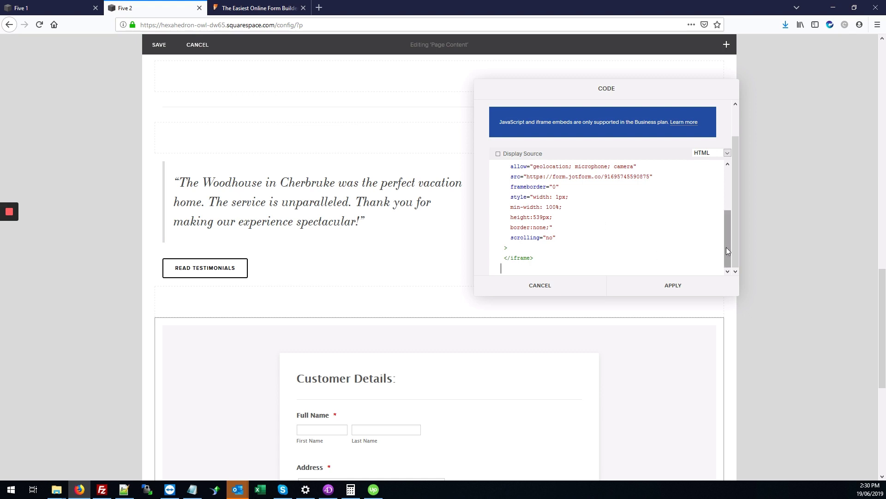
{"action": "left_click_drag", "start_coordinate": [728, 248], "coordinate": [723, 192]}
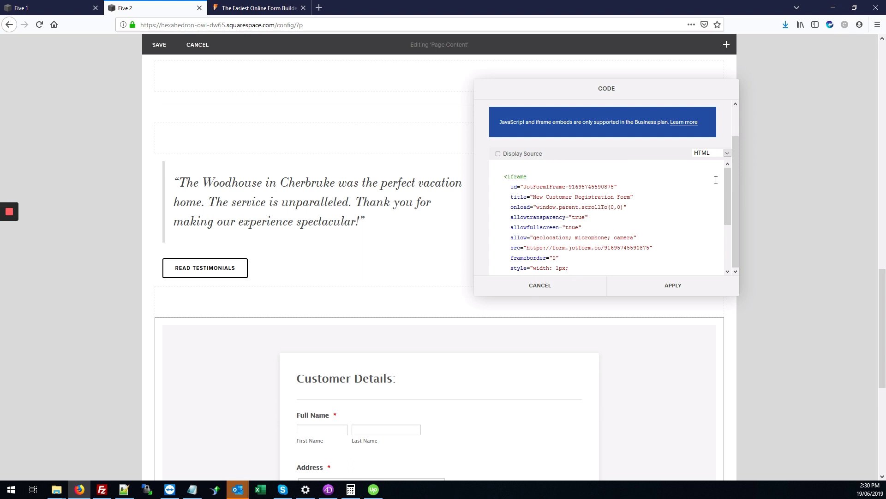
{"action": "left_click", "coordinate": [705, 283]}
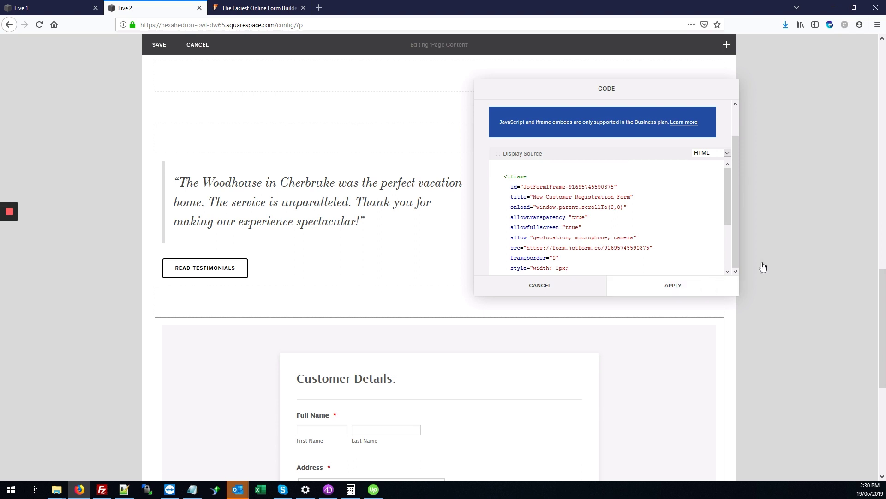
{"action": "scroll", "coordinate": [529, 277], "scroll_direction": "down", "scroll_amount": 5}
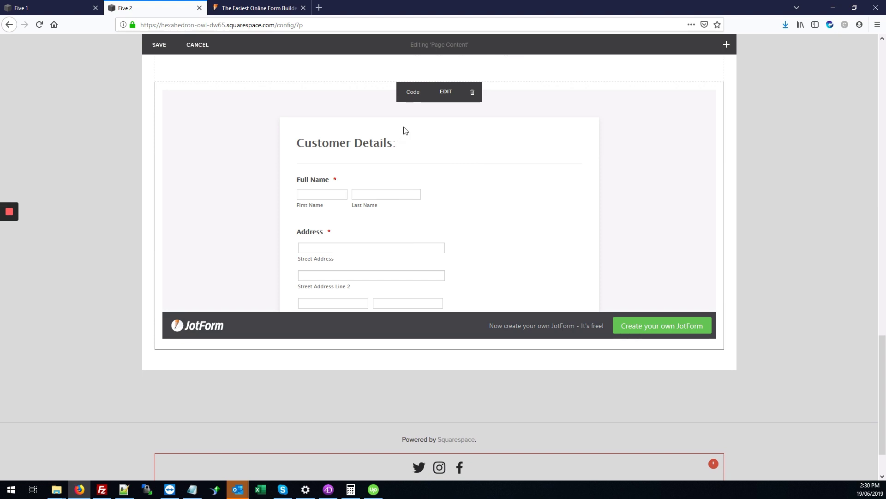
{"action": "left_click", "coordinate": [162, 47]}
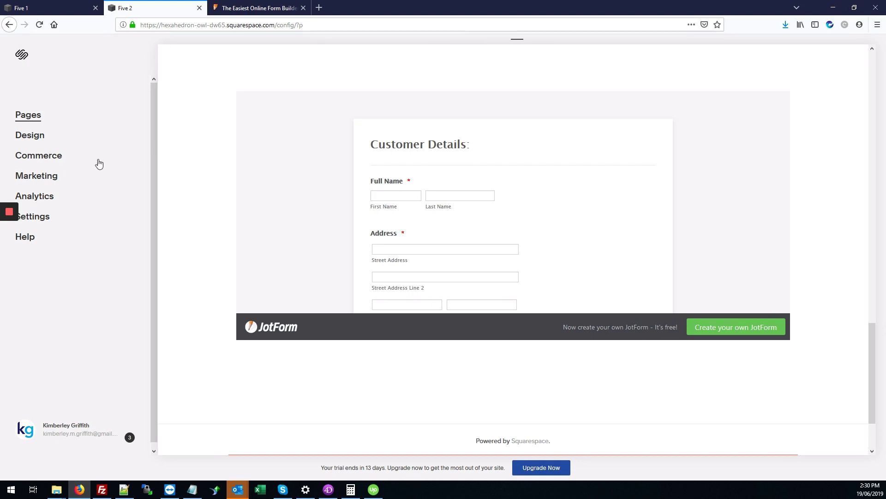
{"action": "scroll", "coordinate": [166, 197], "scroll_direction": "down", "scroll_amount": 2}
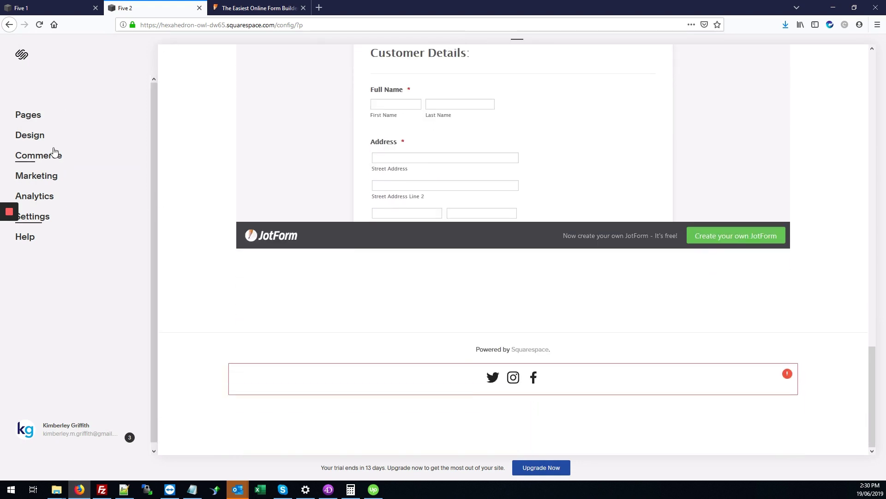
Step: Paste the JotForm script into the Footer box under Settings > Advanced > Code Injection and save
{"action": "left_click", "coordinate": [49, 224]}
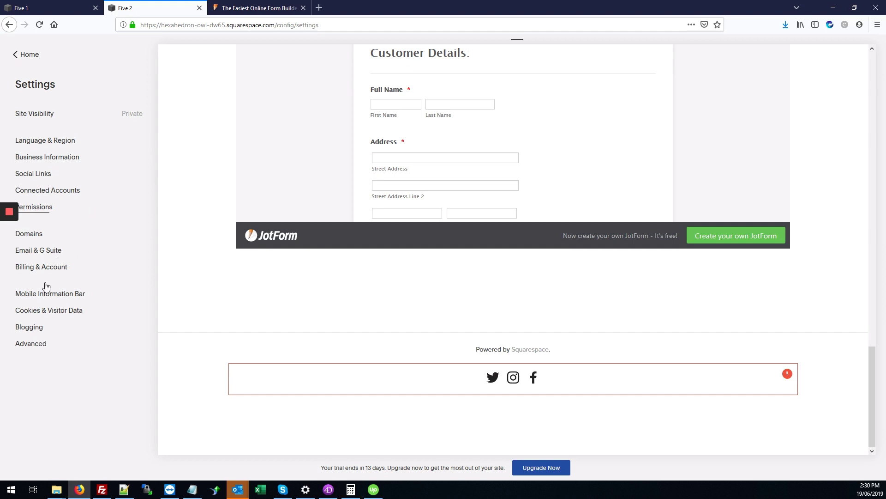
{"action": "left_click", "coordinate": [33, 347]}
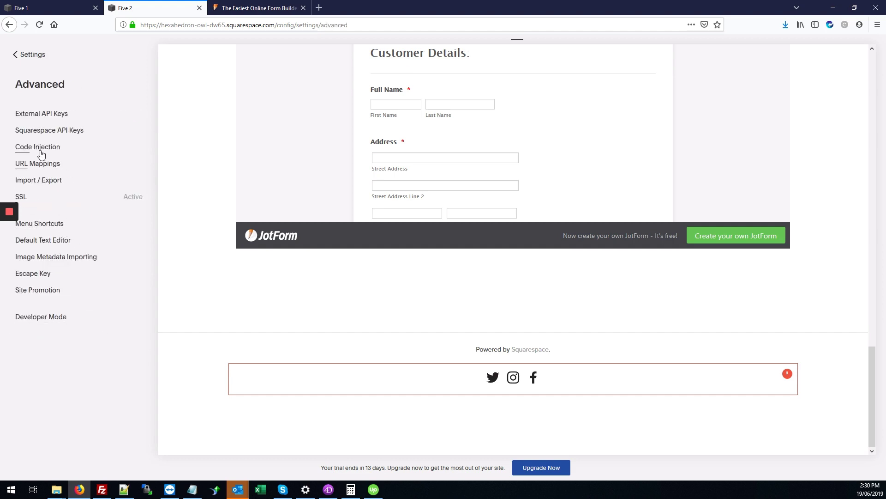
{"action": "left_click", "coordinate": [40, 148]}
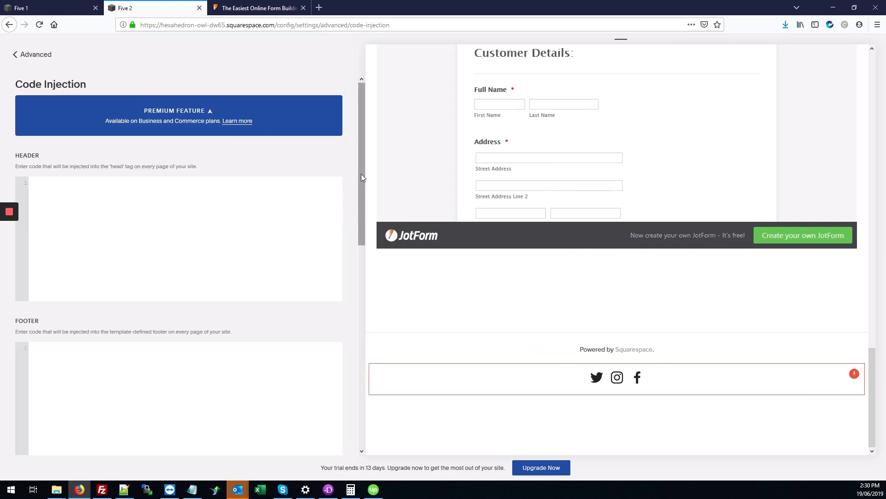
{"action": "left_click_drag", "start_coordinate": [361, 174], "coordinate": [362, 213]}
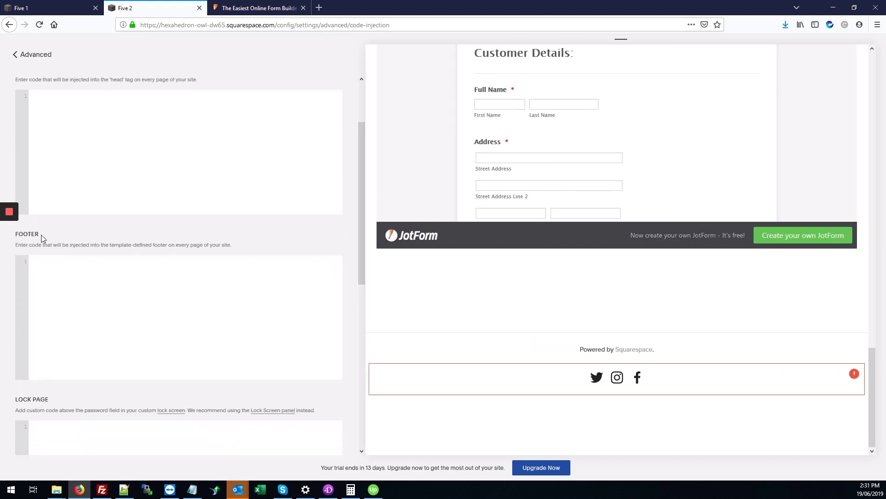
{"action": "left_click_drag", "start_coordinate": [42, 235], "coordinate": [16, 235]}
{"action": "left_click", "coordinate": [124, 293]}
{"action": "key", "text": "ctrl+v"}
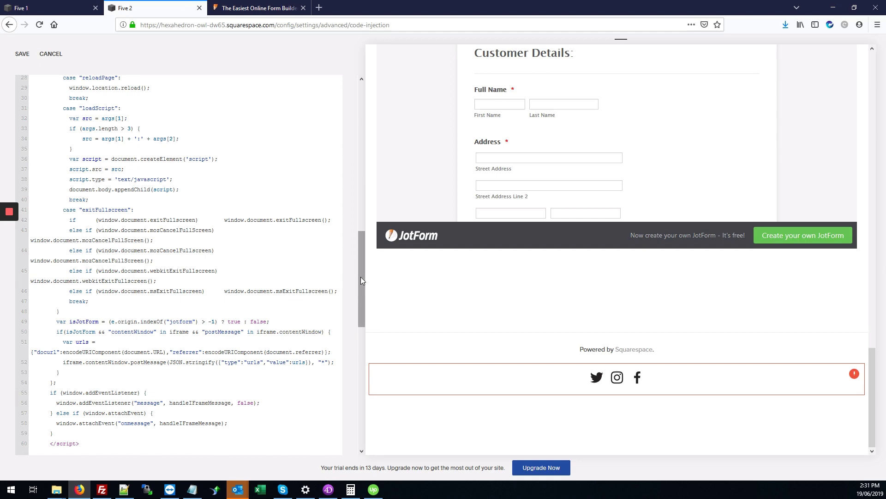
{"action": "left_click_drag", "start_coordinate": [361, 276], "coordinate": [344, 156]}
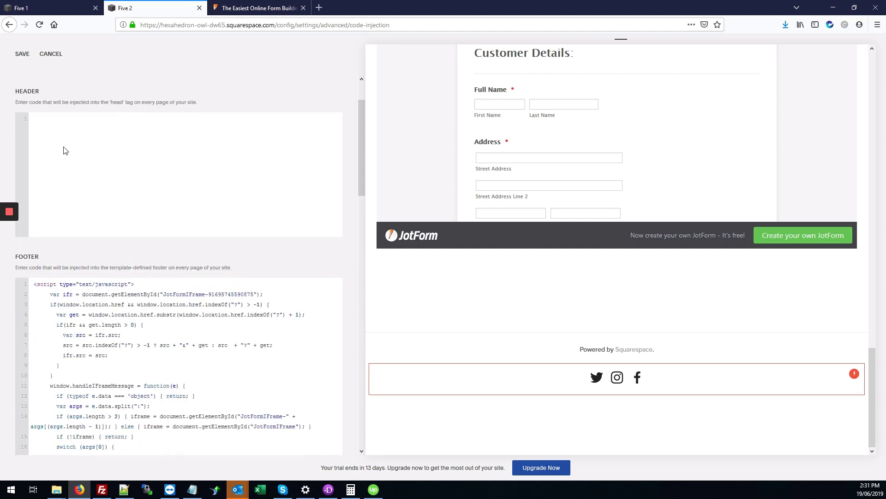
{"action": "left_click", "coordinate": [20, 54]}
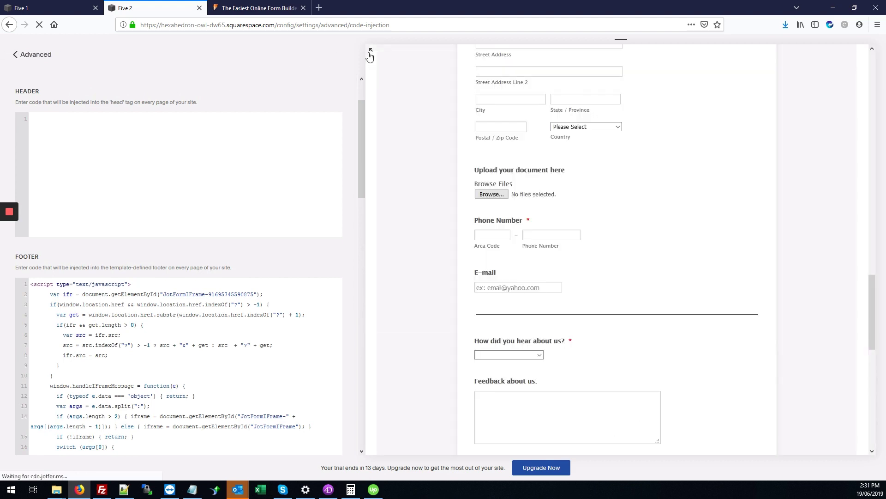
Step: Expand the Five 2 page to full width and scroll through the form's upload field to Submit
{"action": "mouse_move", "coordinate": [374, 64]}
{"action": "left_click", "coordinate": [325, 48]}
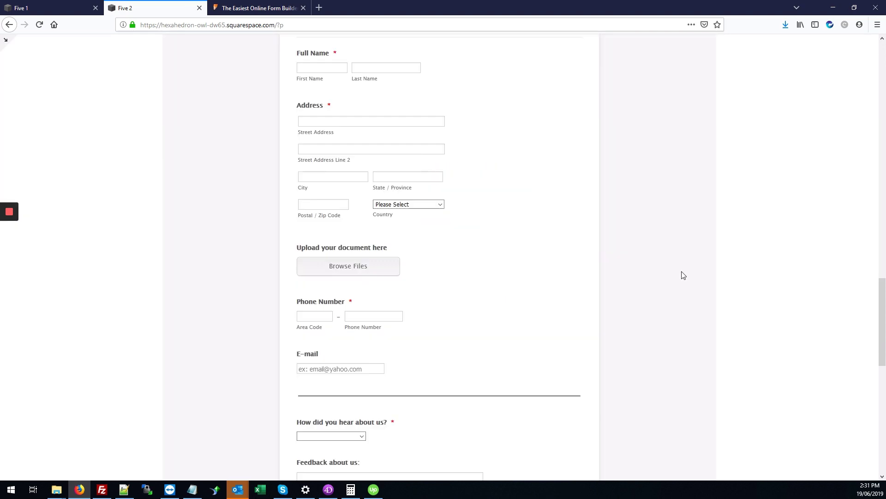
{"action": "scroll", "coordinate": [775, 279], "scroll_direction": "up", "scroll_amount": 6}
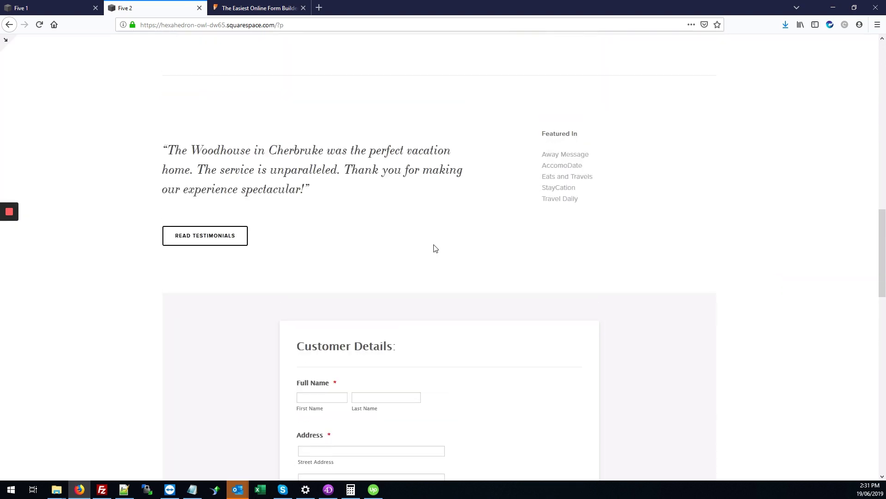
{"action": "scroll", "coordinate": [464, 182], "scroll_direction": "down", "scroll_amount": 4}
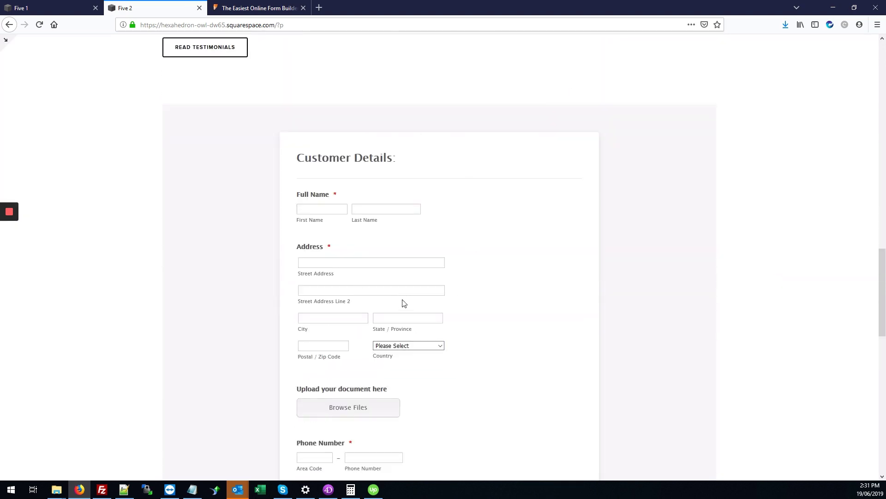
{"action": "scroll", "coordinate": [403, 304], "scroll_direction": "down", "scroll_amount": 5}
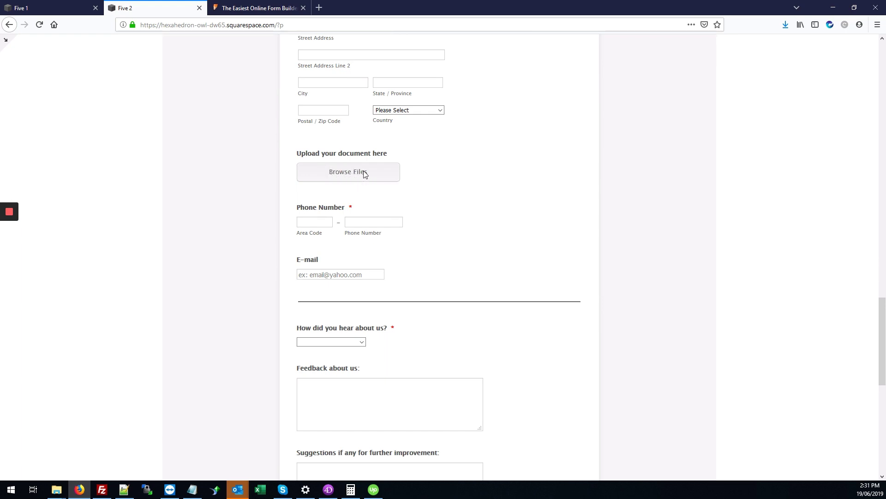
{"action": "scroll", "coordinate": [360, 110], "scroll_direction": "up", "scroll_amount": 4}
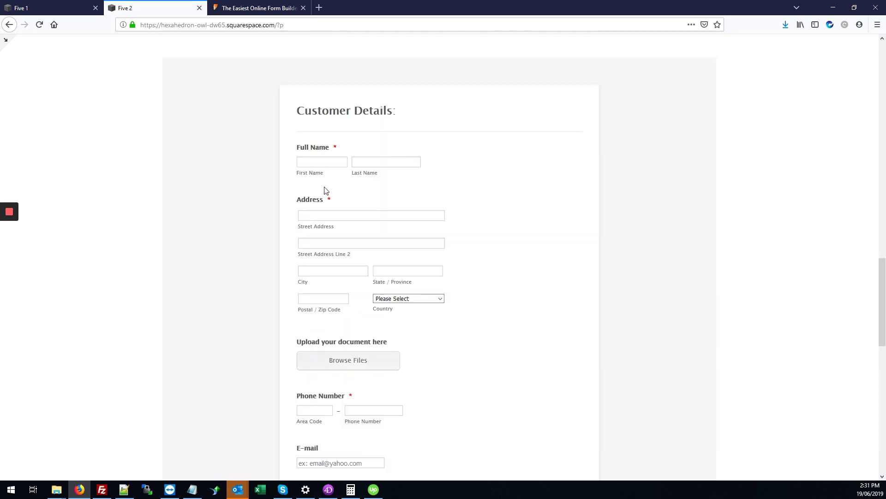
{"action": "scroll", "coordinate": [325, 190], "scroll_direction": "down", "scroll_amount": 10}
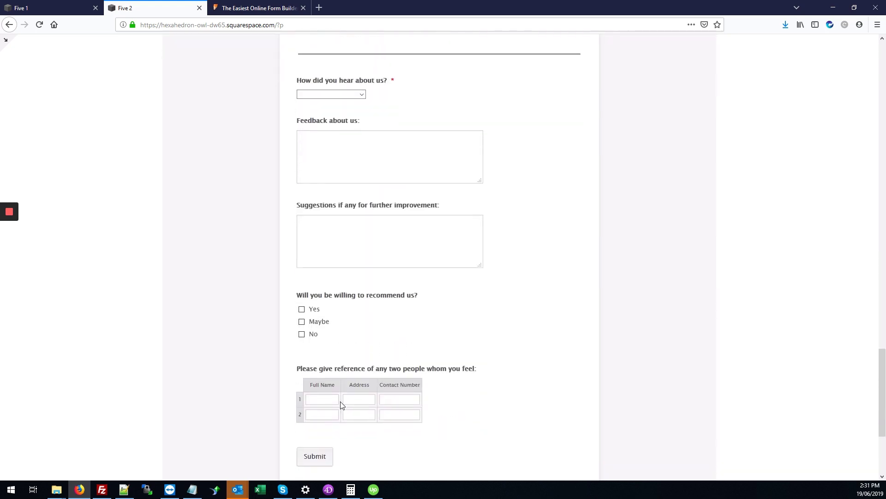
{"action": "scroll", "coordinate": [342, 405], "scroll_direction": "down", "scroll_amount": 2}
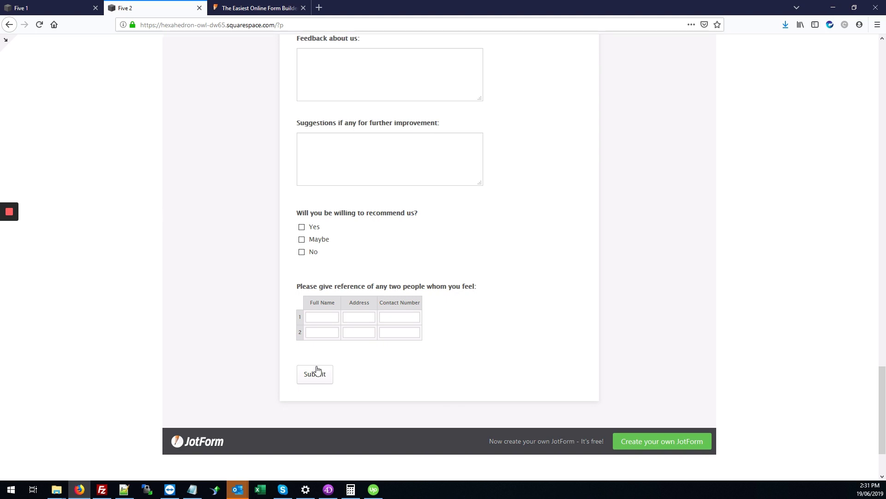
Step: Check the JotForm embed code tab, then return to the Squarespace page and scroll back up
{"action": "left_click", "coordinate": [236, 4]}
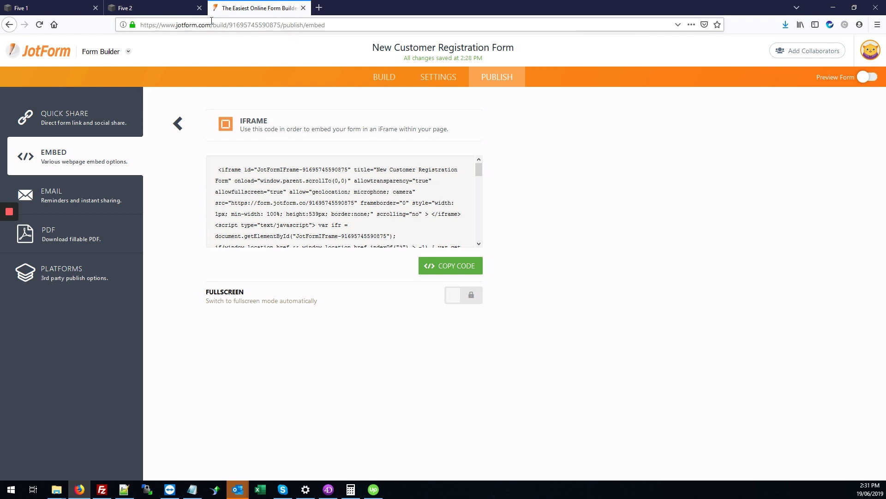
{"action": "left_click", "coordinate": [183, 8]}
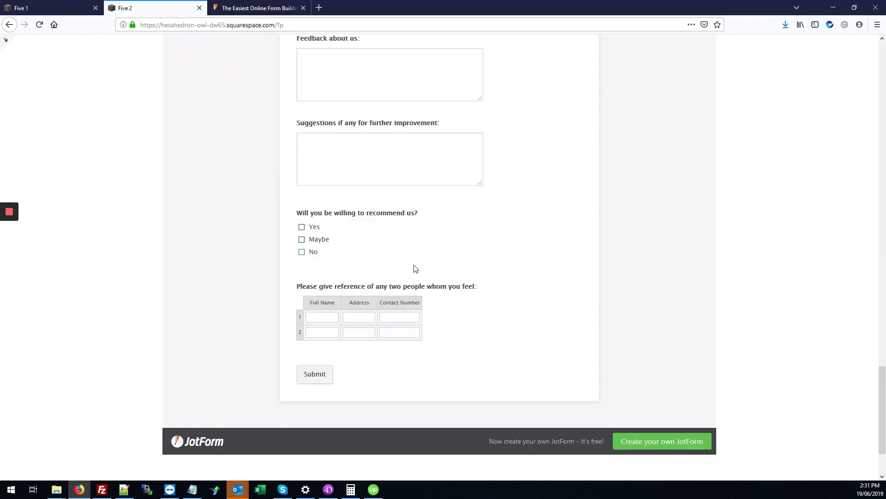
{"action": "scroll", "coordinate": [366, 331], "scroll_direction": "up", "scroll_amount": 6}
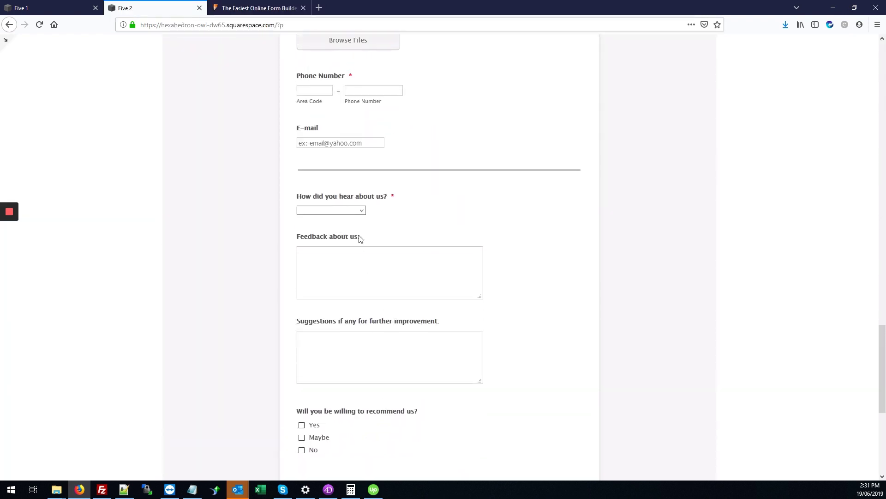
{"action": "scroll", "coordinate": [387, 220], "scroll_direction": "up", "scroll_amount": 5}
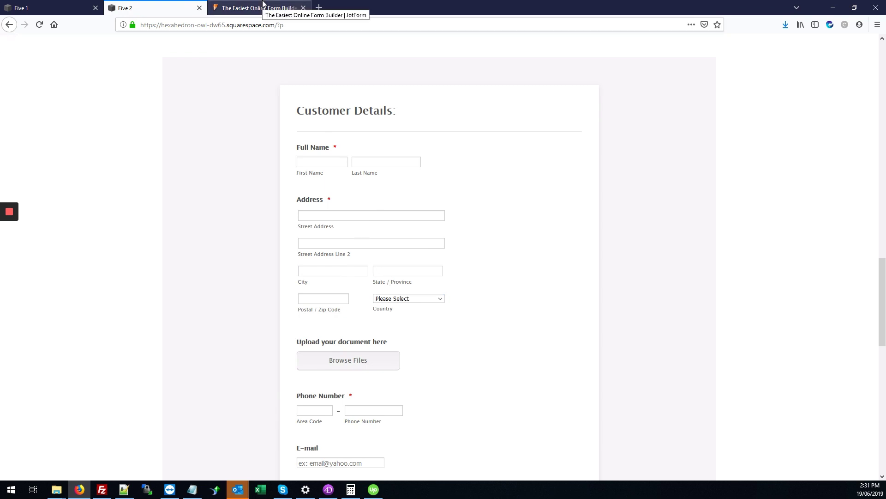
{"action": "left_click", "coordinate": [263, 4]}
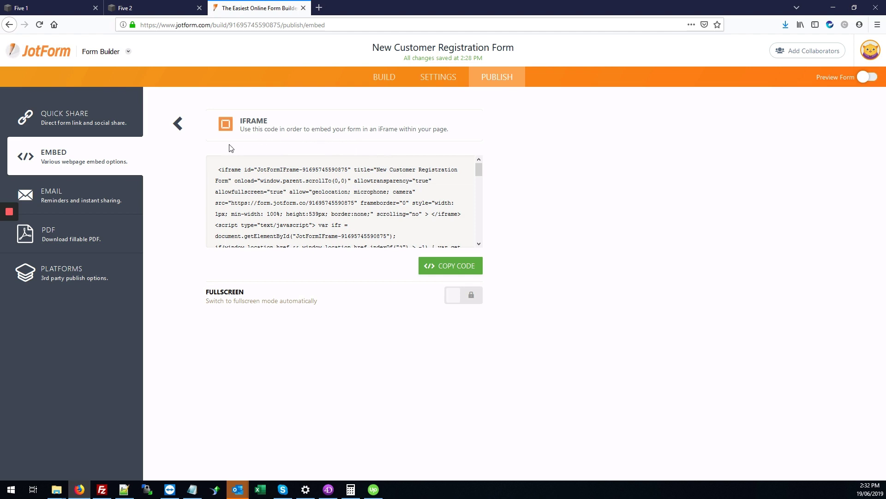
{"action": "left_click", "coordinate": [394, 81]}
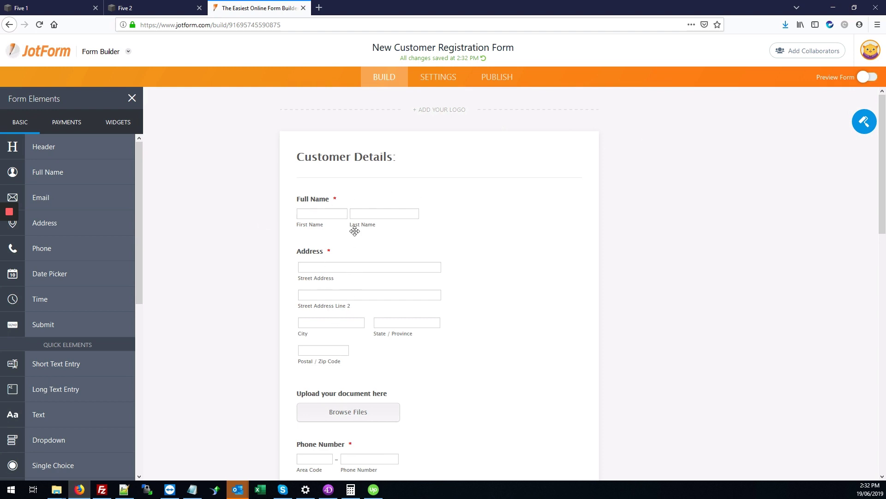
{"action": "left_click", "coordinate": [124, 5]}
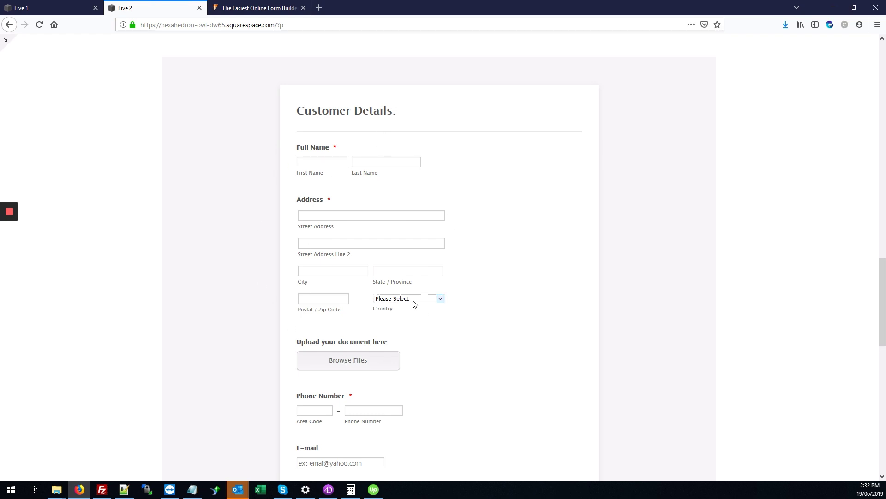
{"action": "mouse_move", "coordinate": [12, 213]}
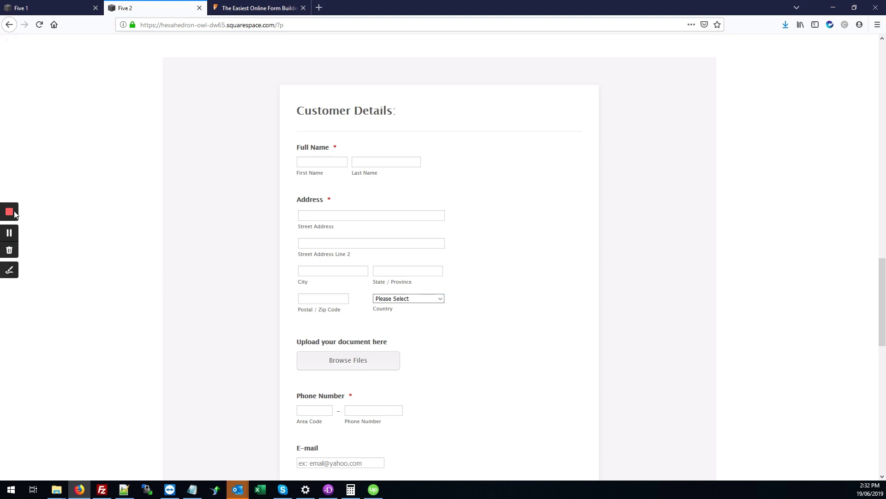